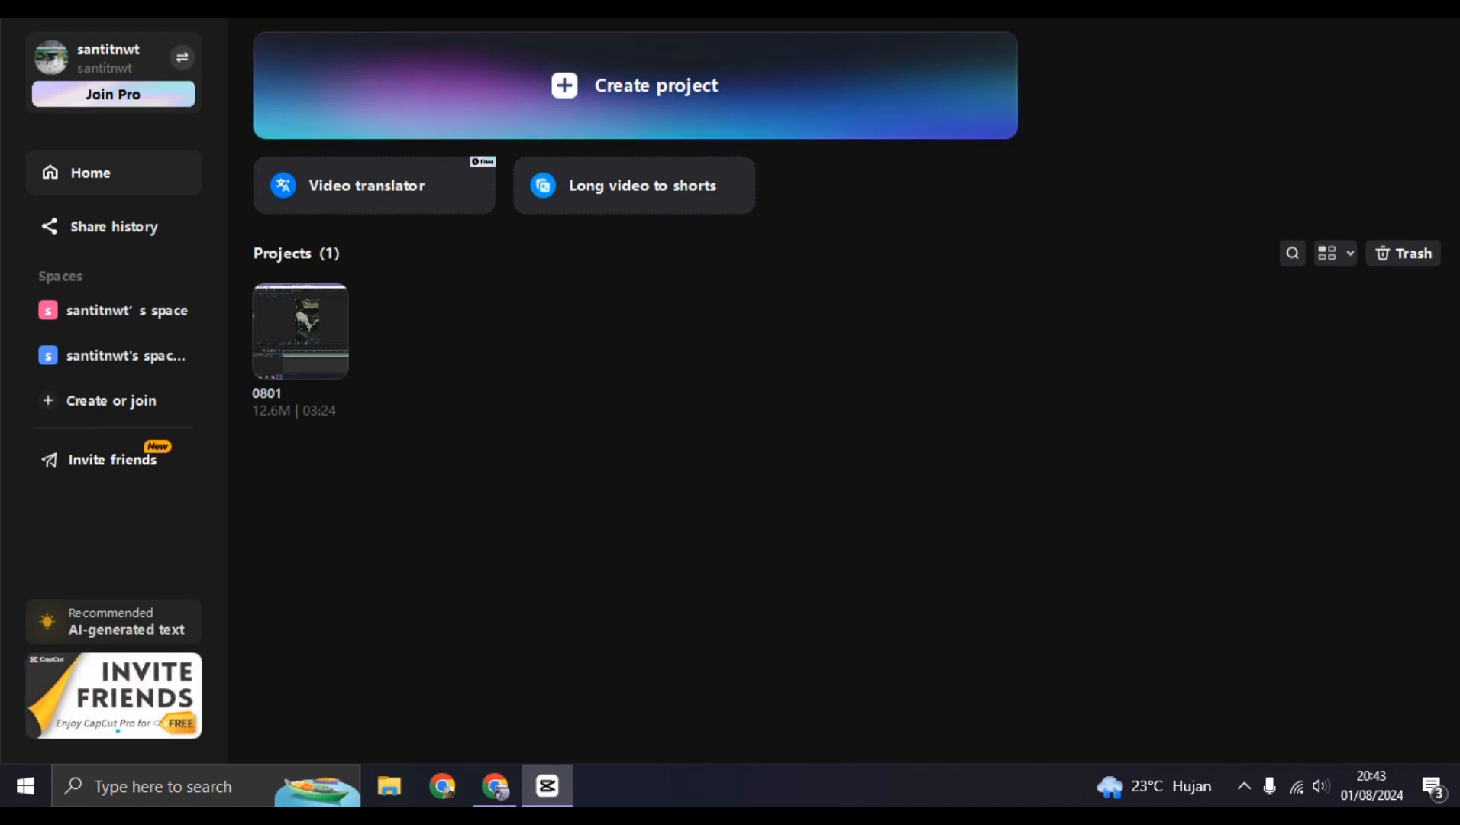
Step: Create a new project and browse the stock materials for video clips
{"action": "key", "text": "alt+F4"}
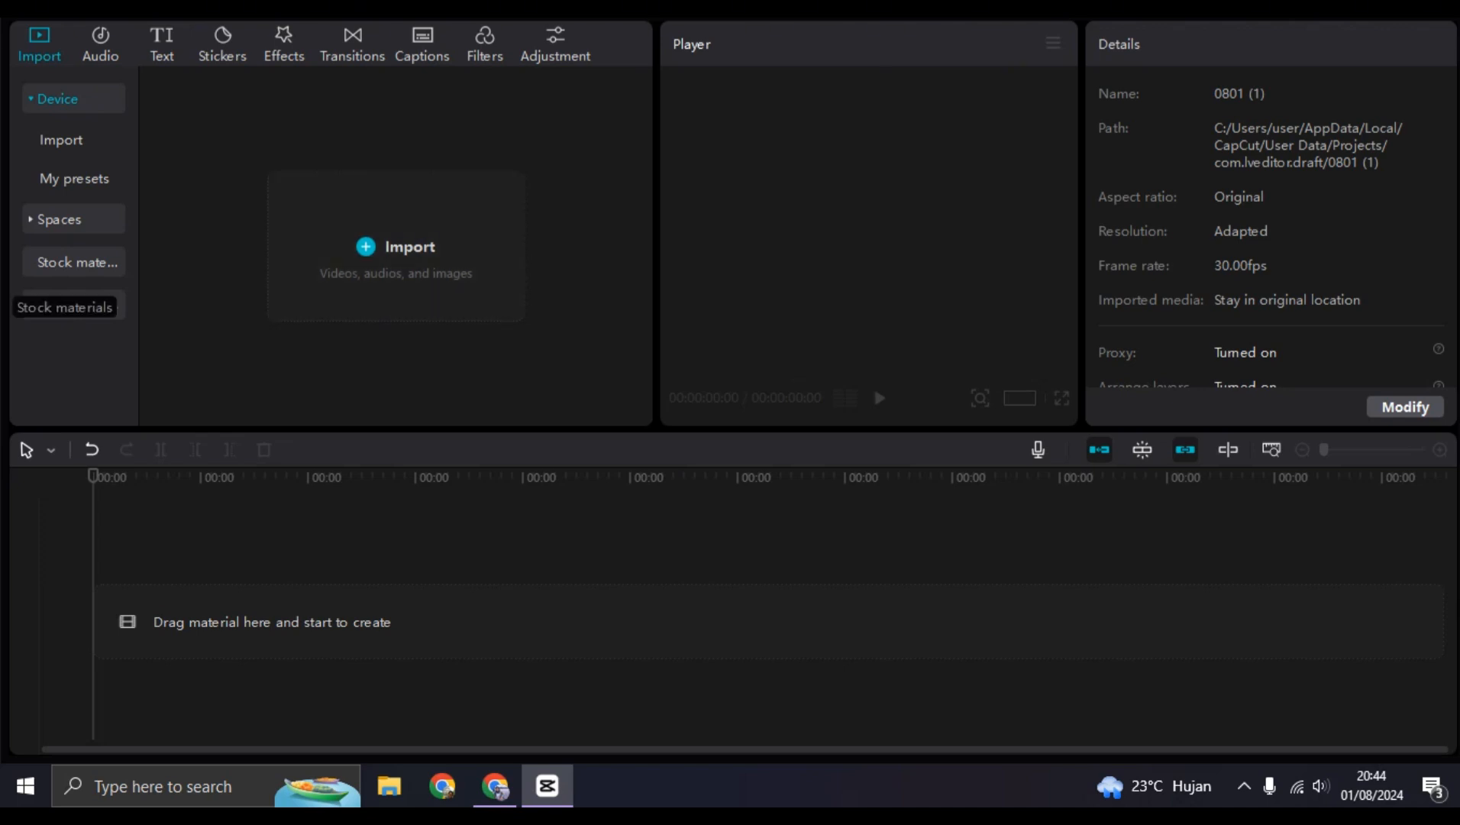
{"action": "left_click", "coordinate": [76, 262]}
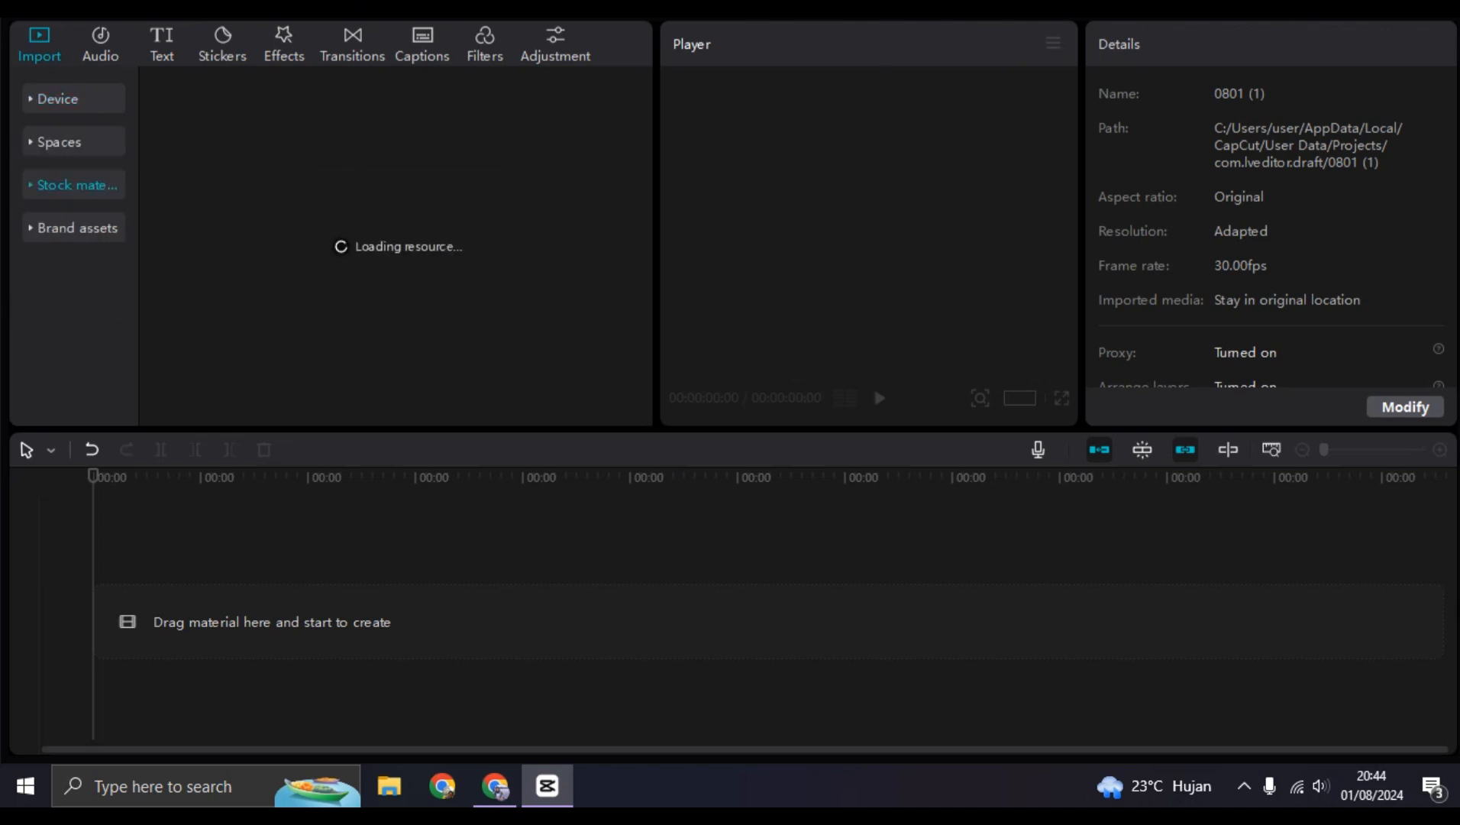
{"action": "scroll", "coordinate": [365, 275], "scroll_direction": "down", "scroll_amount": 1}
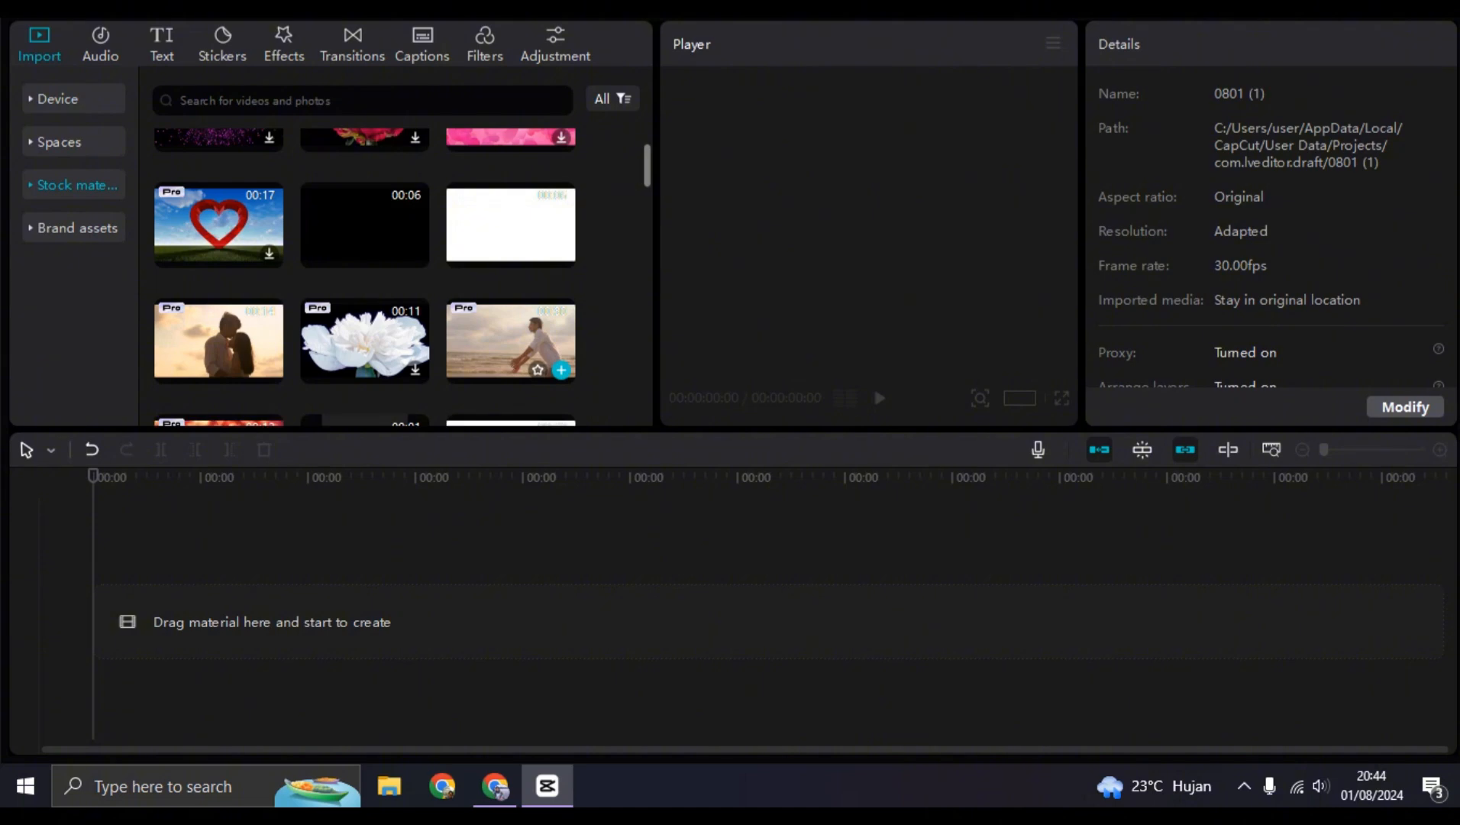
{"action": "scroll", "coordinate": [365, 274], "scroll_direction": "down", "scroll_amount": 1}
{"action": "scroll", "coordinate": [365, 275], "scroll_direction": "down", "scroll_amount": 5}
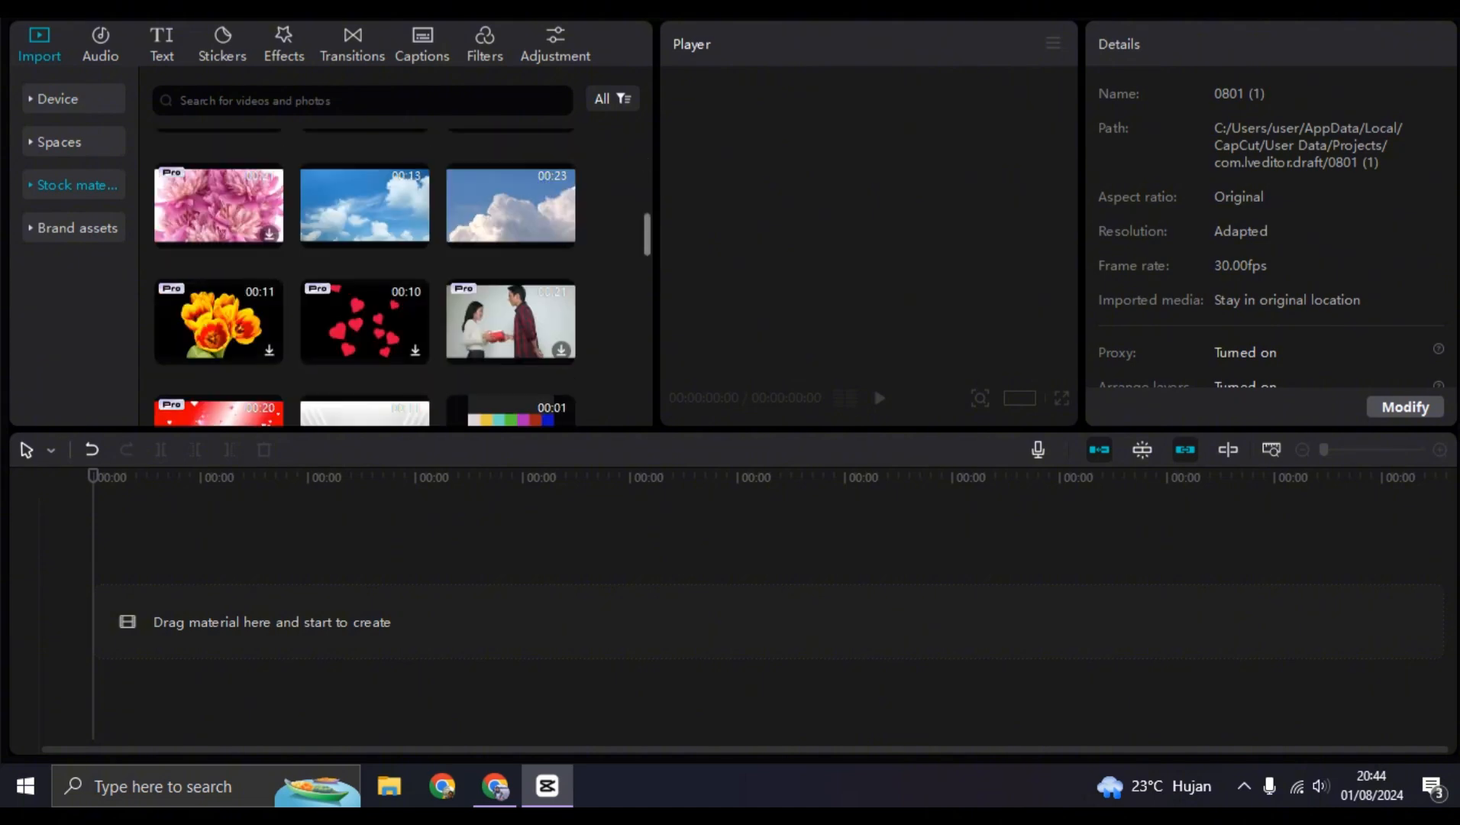
{"action": "scroll", "coordinate": [365, 275], "scroll_direction": "down", "scroll_amount": 2}
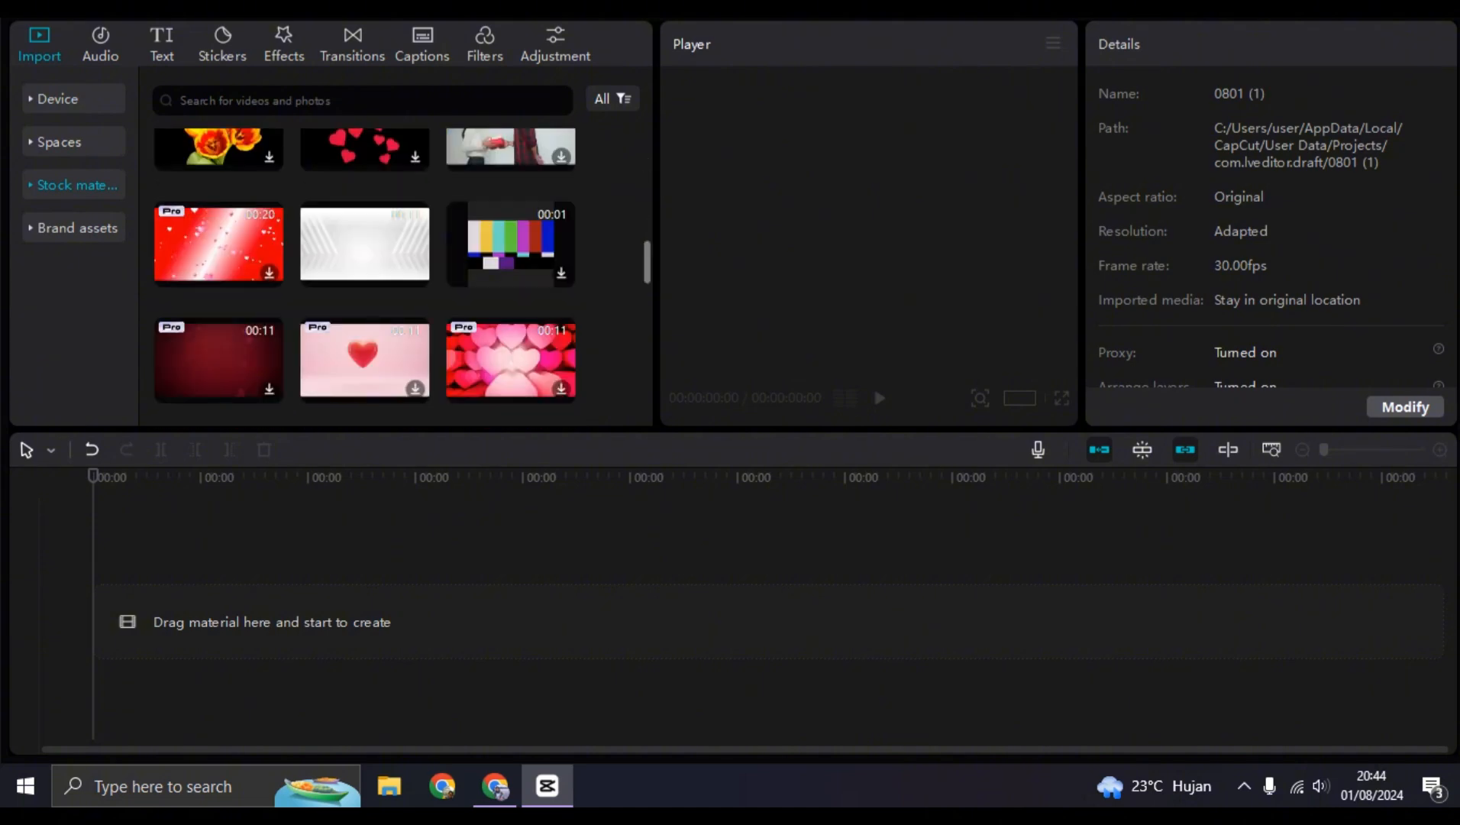
{"action": "scroll", "coordinate": [365, 275], "scroll_direction": "up", "scroll_amount": 1}
{"action": "scroll", "coordinate": [365, 275], "scroll_direction": "down", "scroll_amount": 5}
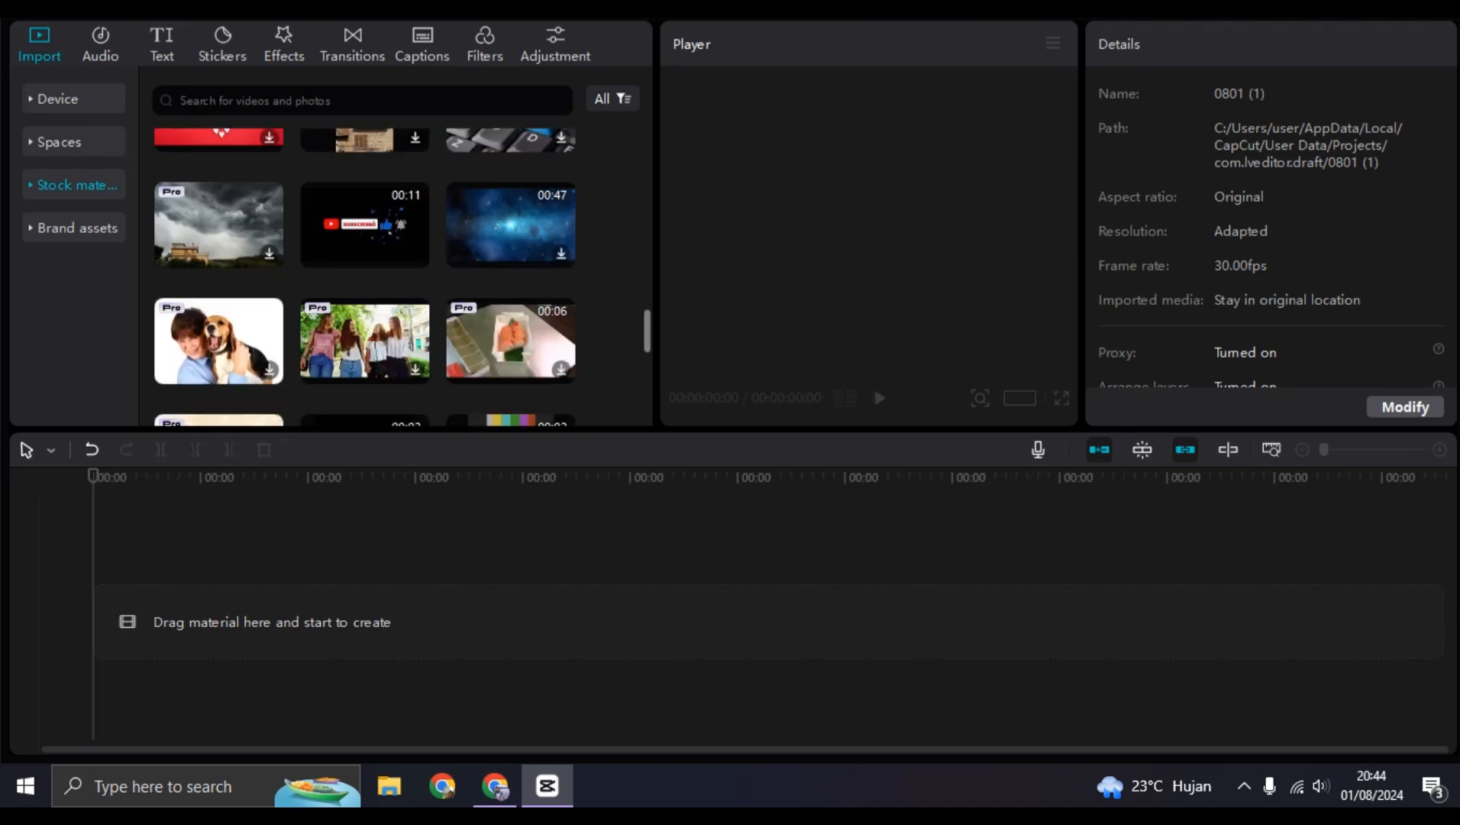
{"action": "scroll", "coordinate": [365, 275], "scroll_direction": "down", "scroll_amount": 2}
{"action": "scroll", "coordinate": [365, 275], "scroll_direction": "up", "scroll_amount": 5}
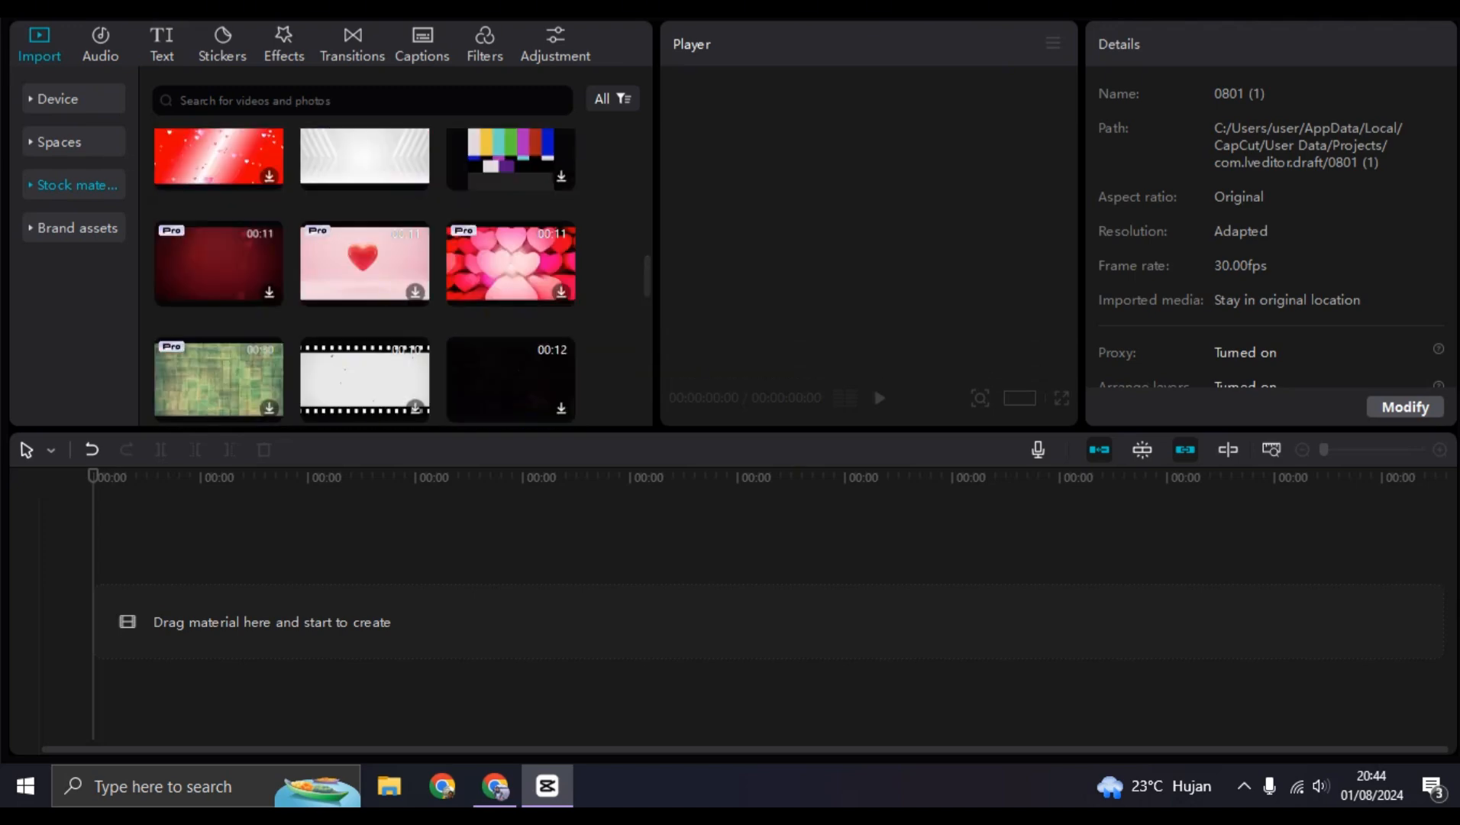
Step: Add the stock clip of the girl running in shallow water at sunset from the Life category to the timeline
{"action": "left_click", "coordinate": [73, 185]}
{"action": "scroll", "coordinate": [73, 275], "scroll_direction": "down", "scroll_amount": 3}
{"action": "left_click", "coordinate": [51, 353]}
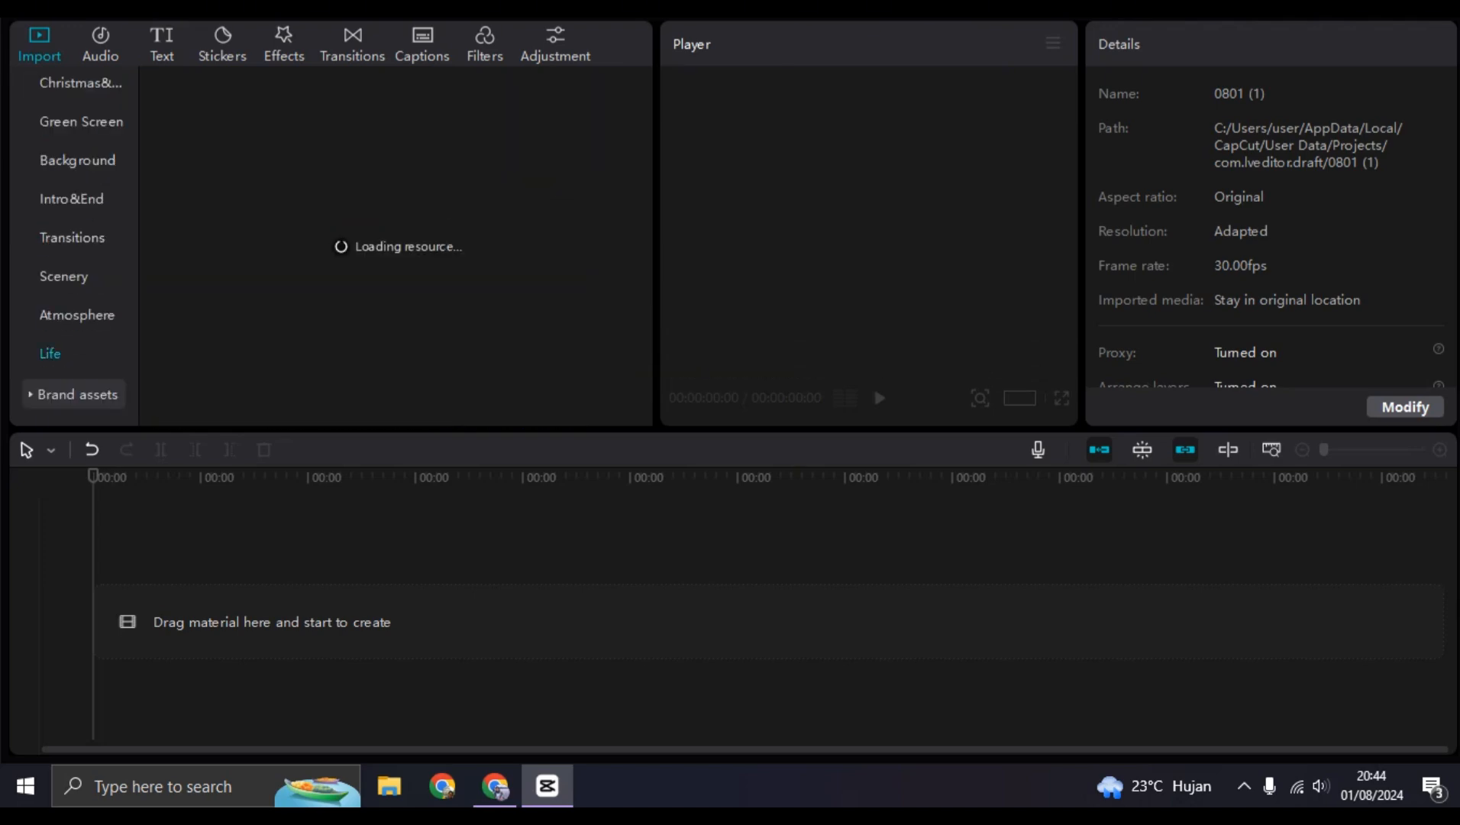
{"action": "scroll", "coordinate": [253, 199], "scroll_direction": "down", "scroll_amount": 2}
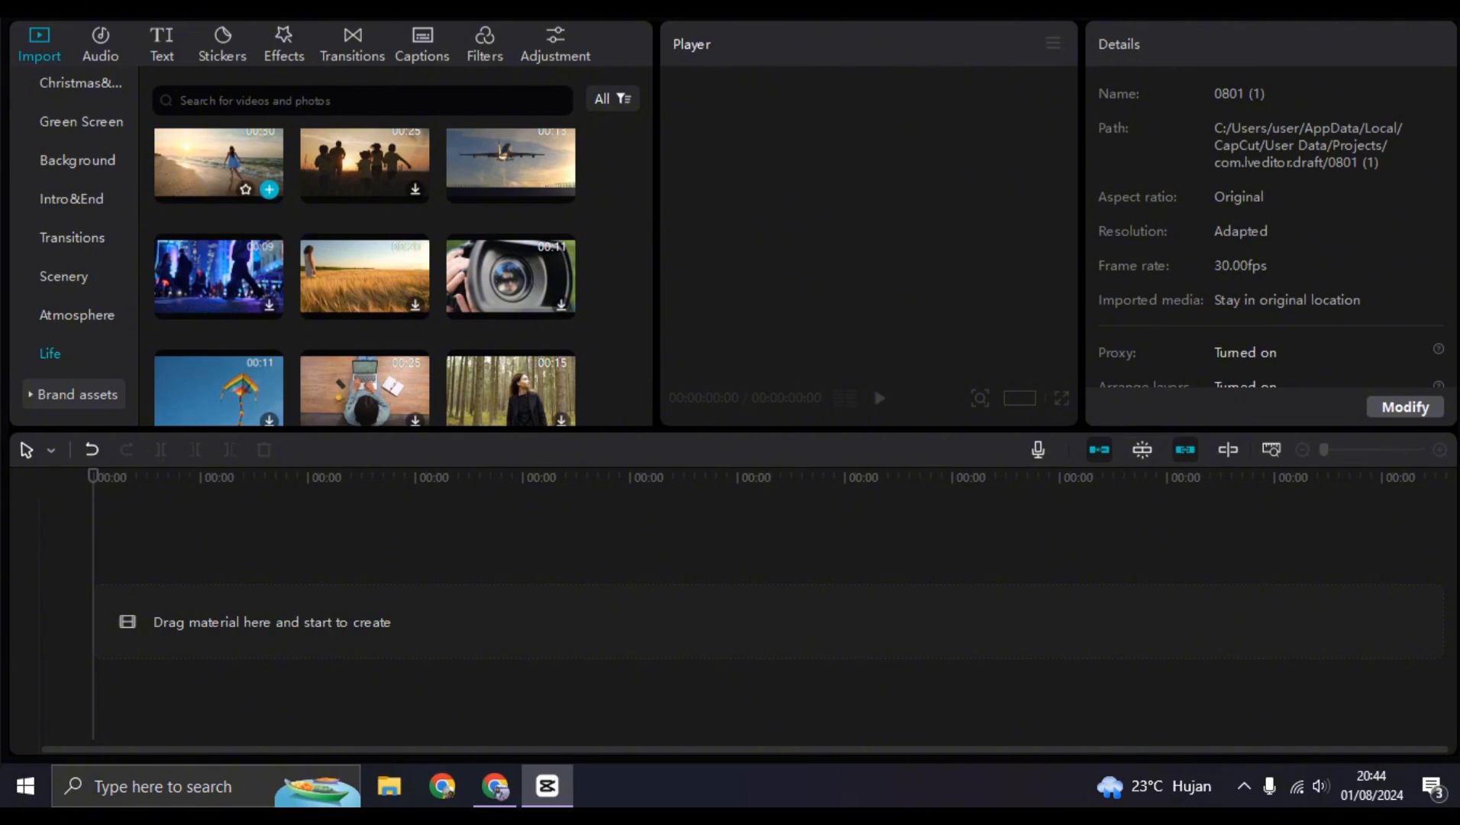
{"action": "left_click", "coordinate": [269, 190]}
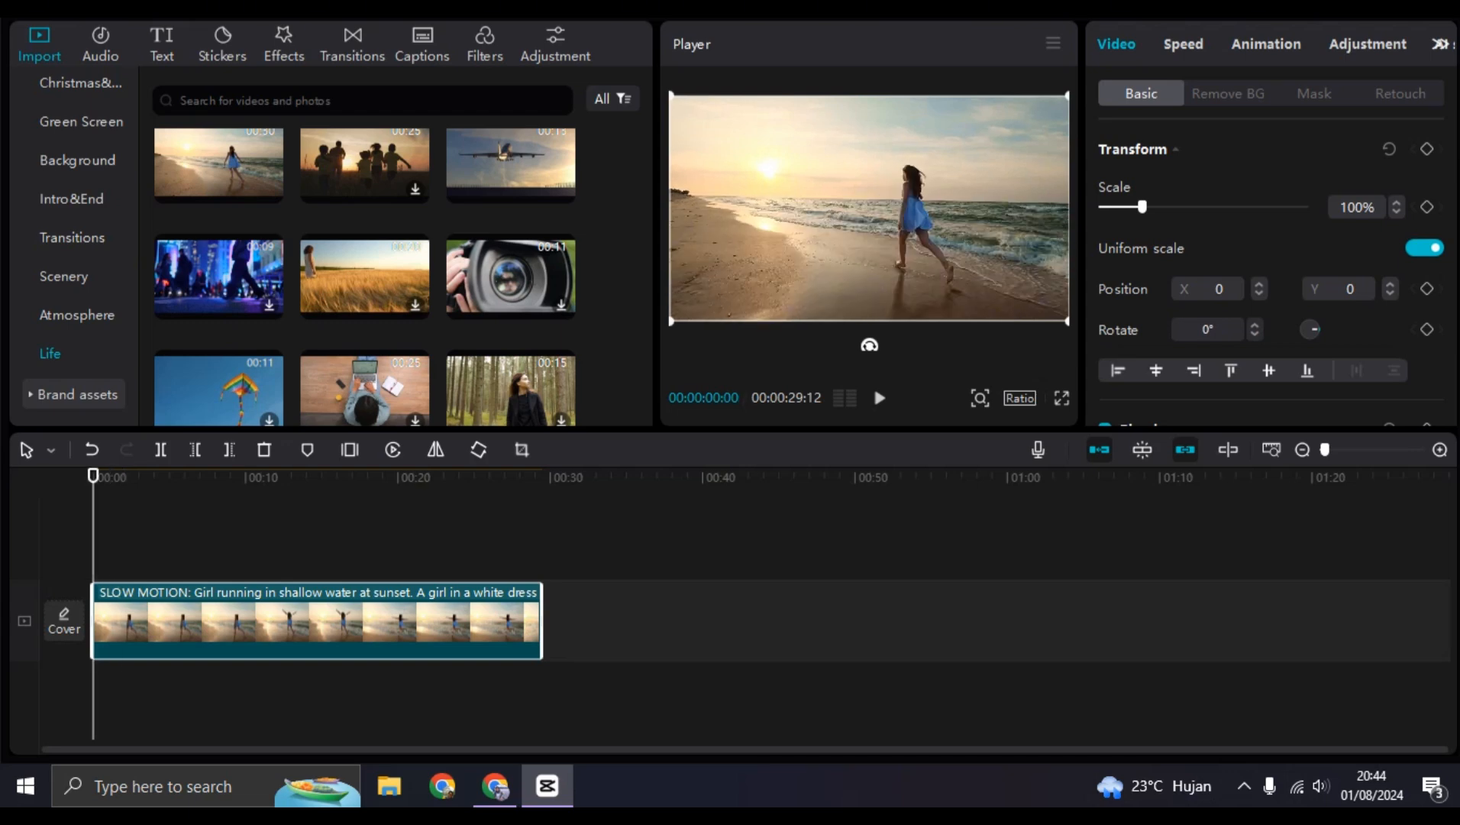
Step: Split the beach clip on the timeline at 00:00:06:23
{"action": "mouse_move", "coordinate": [93, 476]}
{"action": "left_mouse_down"}
{"action": "mouse_move", "coordinate": [159, 476]}
{"action": "mouse_move", "coordinate": [94, 476]}
{"action": "left_mouse_up"}
{"action": "mouse_move", "coordinate": [542, 622]}
{"action": "left_mouse_down"}
{"action": "mouse_move", "coordinate": [479, 622]}
{"action": "mouse_move", "coordinate": [542, 622]}
{"action": "left_mouse_up"}
{"action": "left_click_drag", "start_coordinate": [93, 476], "coordinate": [110, 476]}
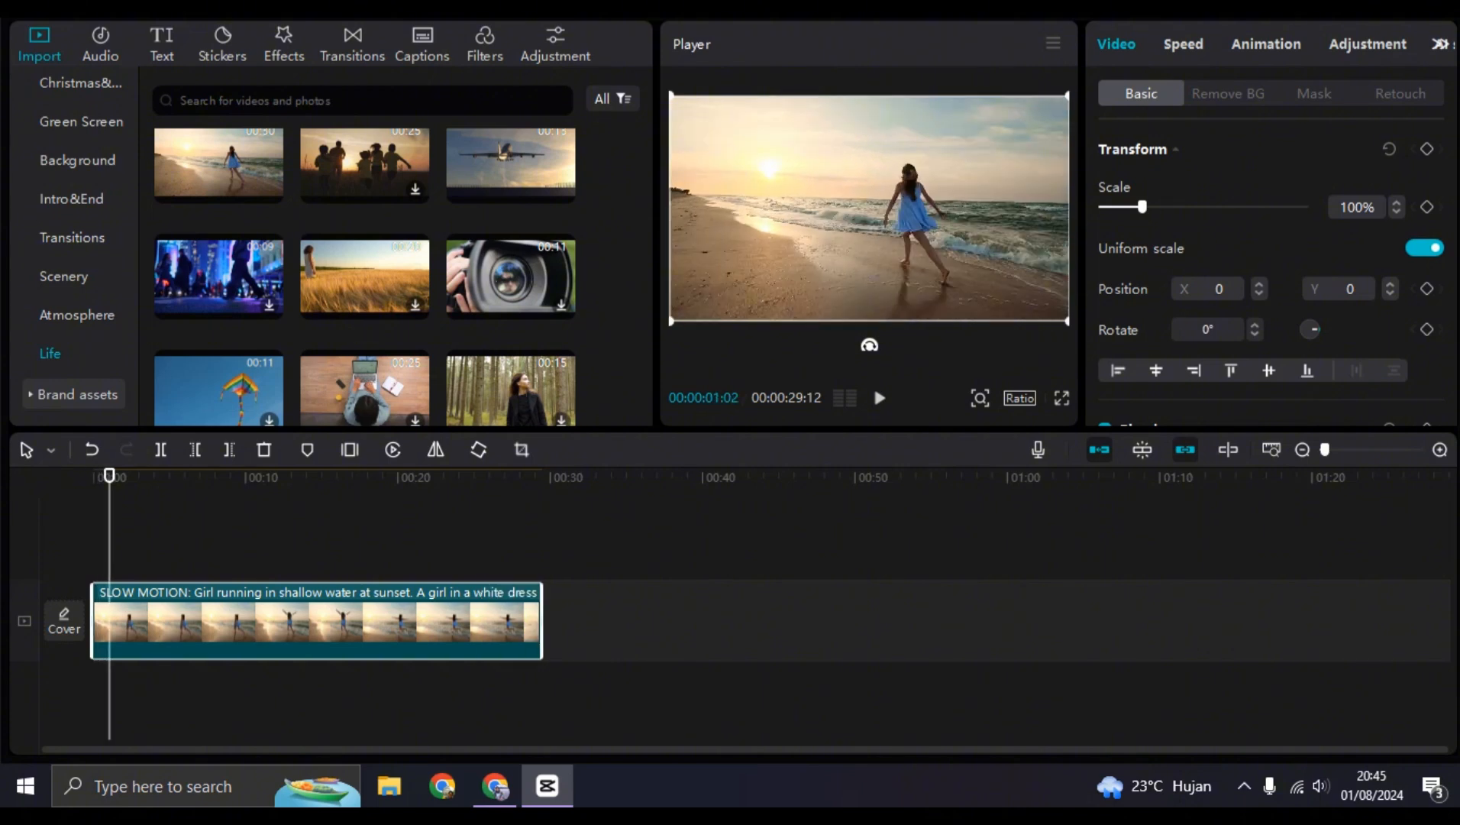
{"action": "mouse_move", "coordinate": [92, 621]}
{"action": "left_mouse_down"}
{"action": "mouse_move", "coordinate": [143, 621]}
{"action": "mouse_move", "coordinate": [92, 622]}
{"action": "left_mouse_up"}
{"action": "left_click_drag", "start_coordinate": [109, 476], "coordinate": [196, 476]}
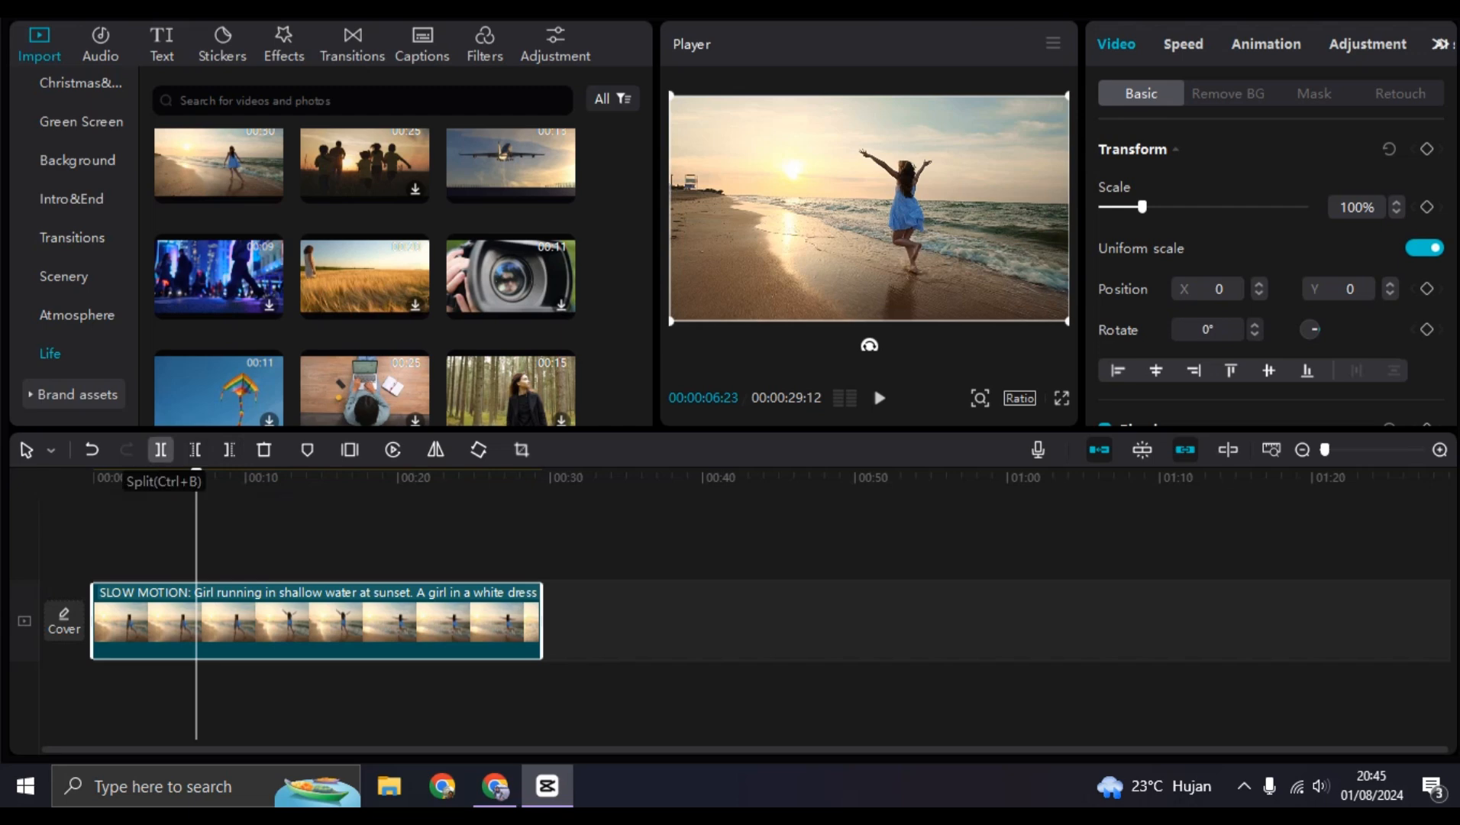
{"action": "left_click", "coordinate": [160, 450]}
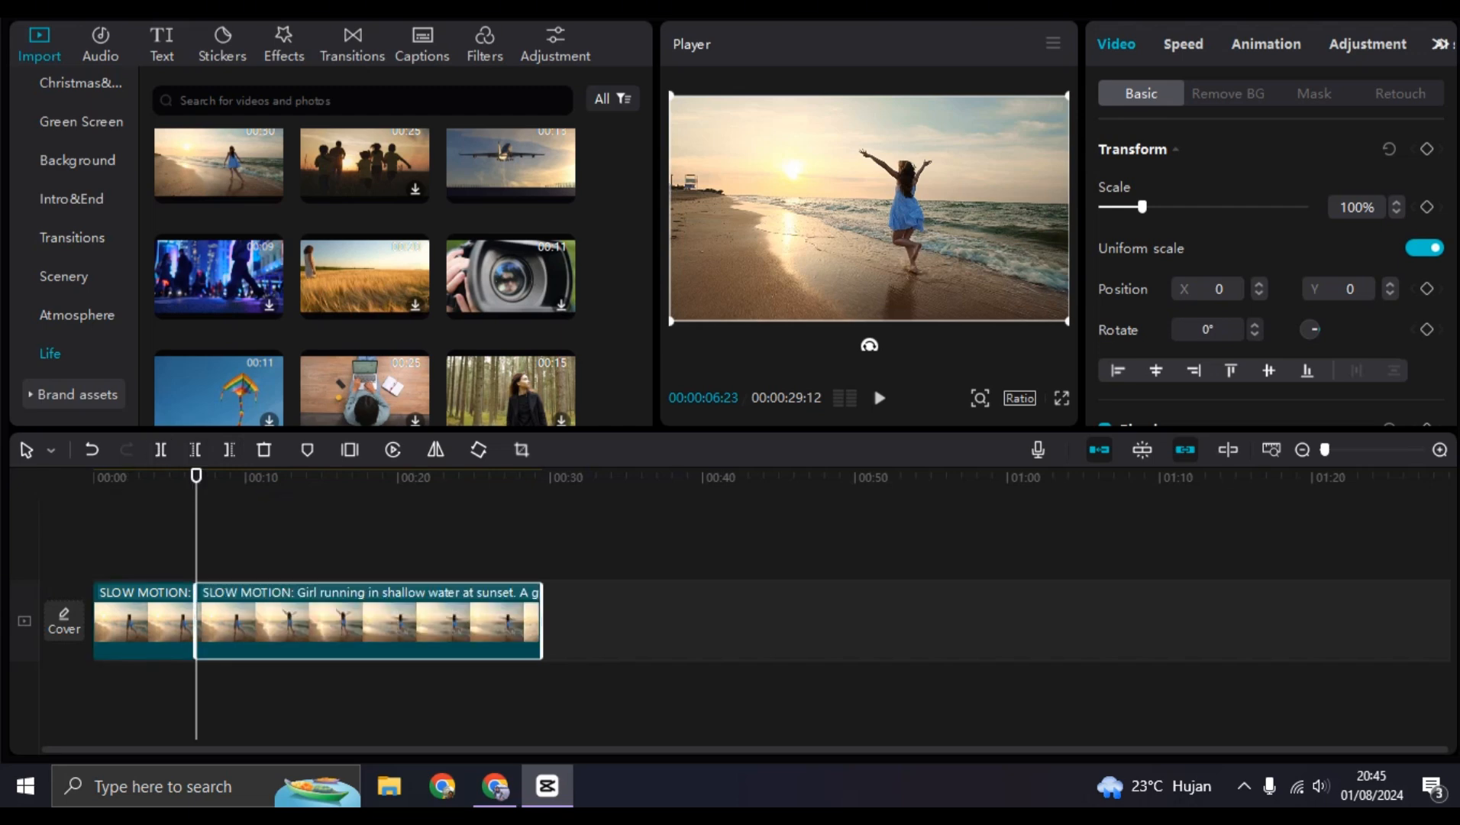
Step: Try deleting the beach clip's second part, undo the deletion and play the footage past the split
{"action": "key", "text": "Delete"}
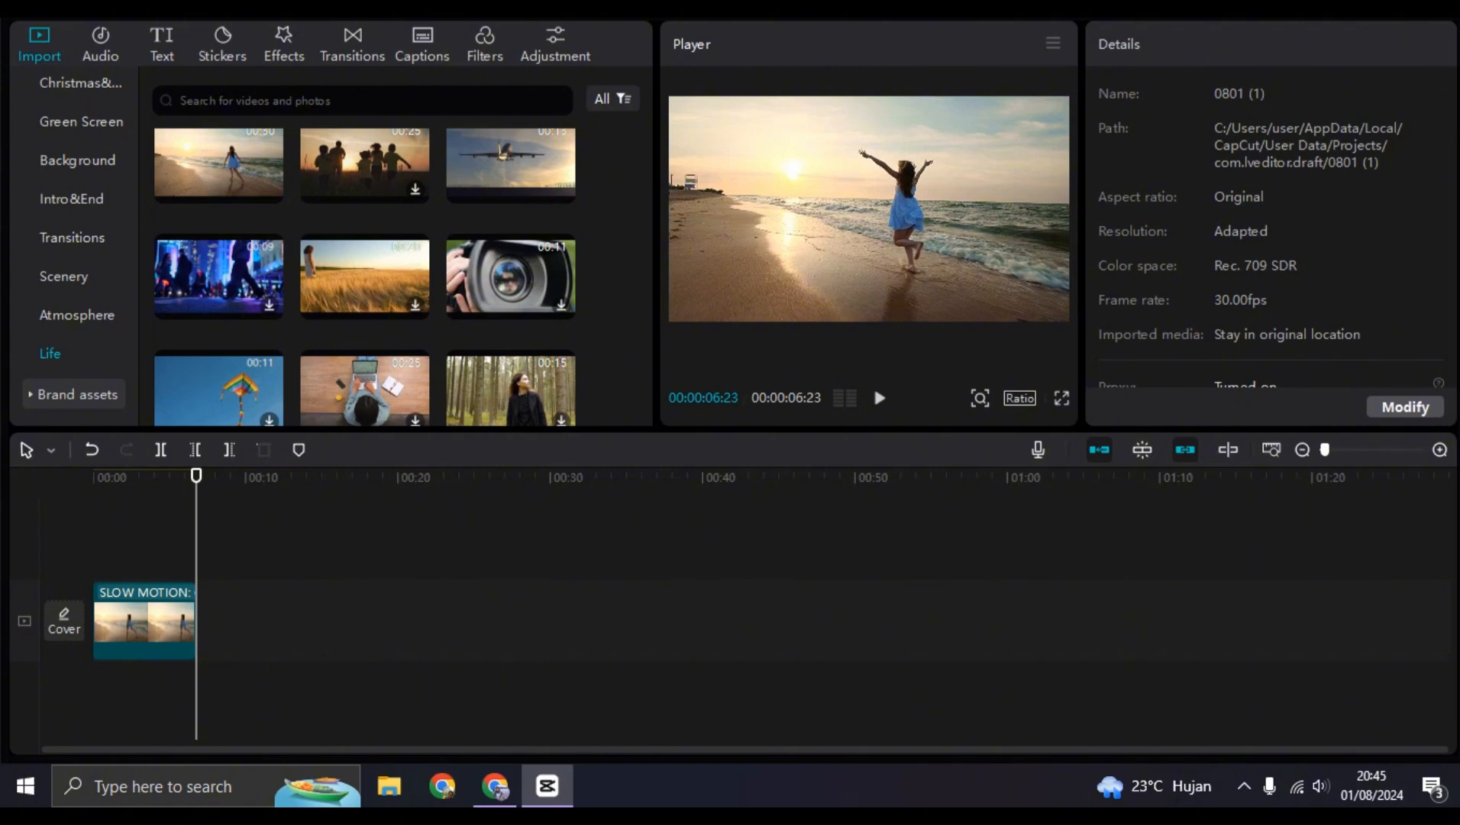
{"action": "key", "text": "ctrl+z"}
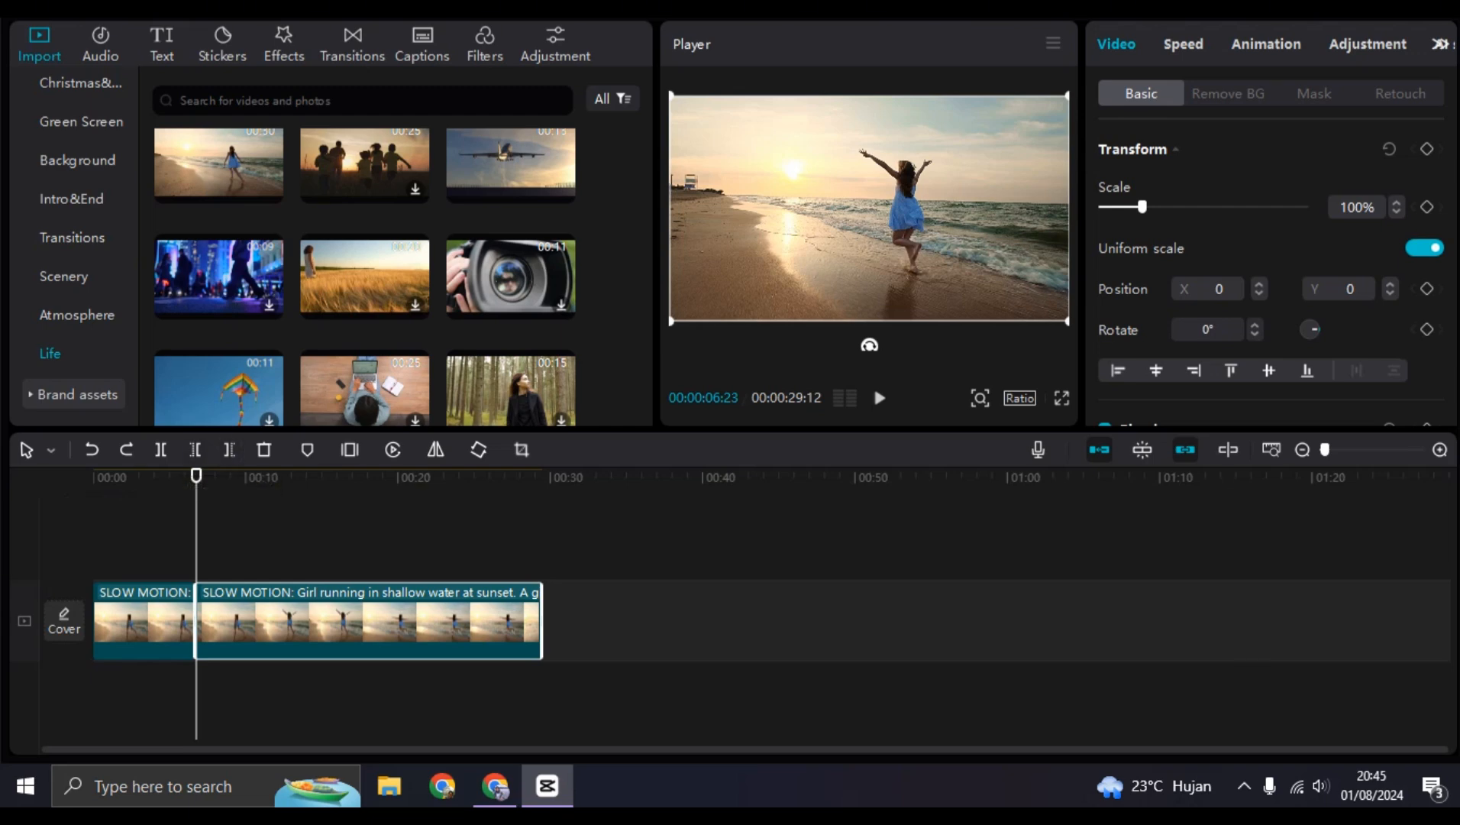
{"action": "key", "text": "space"}
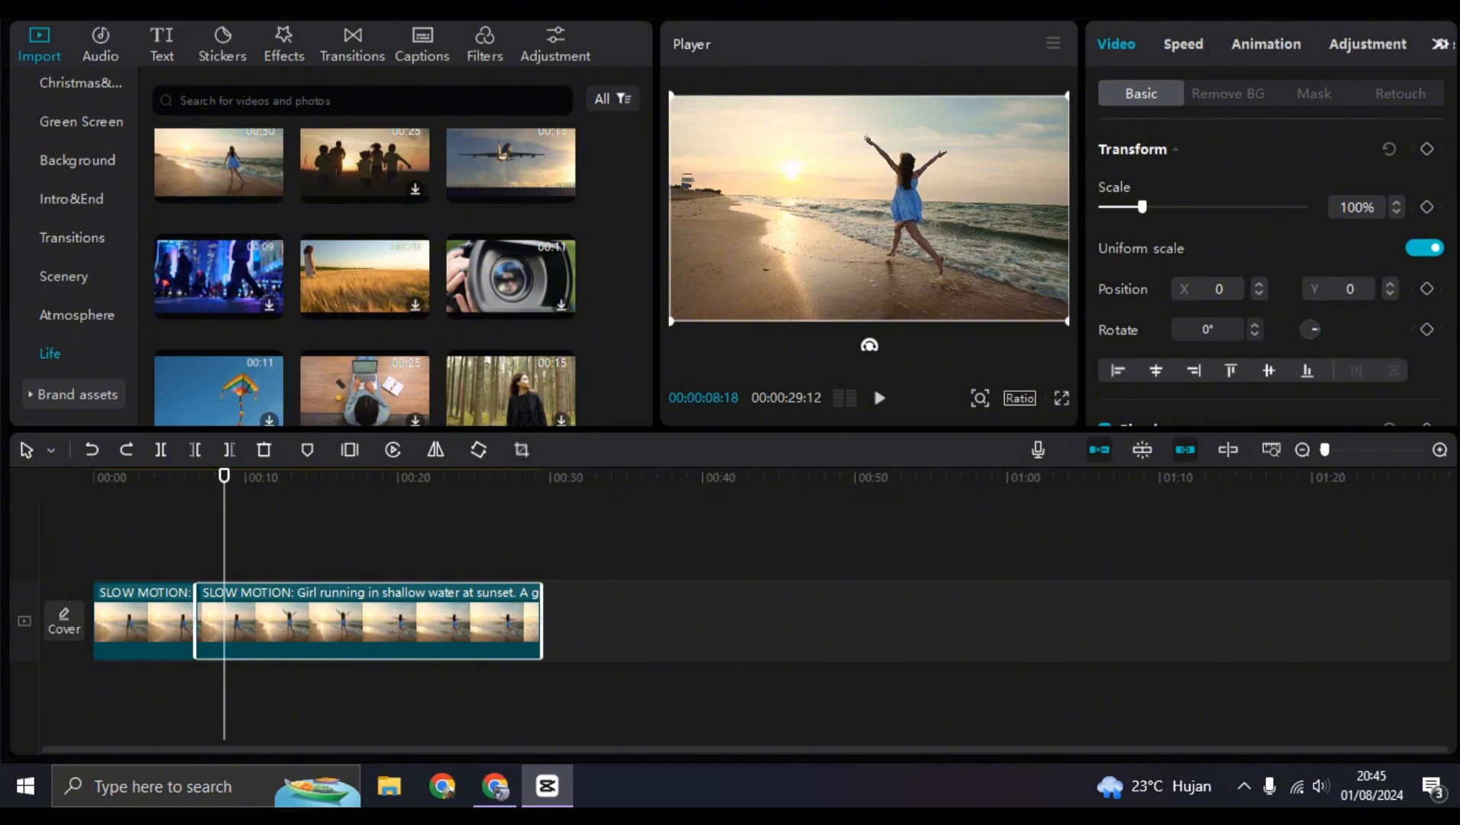
Step: Review the available aspect ratios and the custom ratio's project settings, and return to the start of the timeline
{"action": "left_click", "coordinate": [1019, 397]}
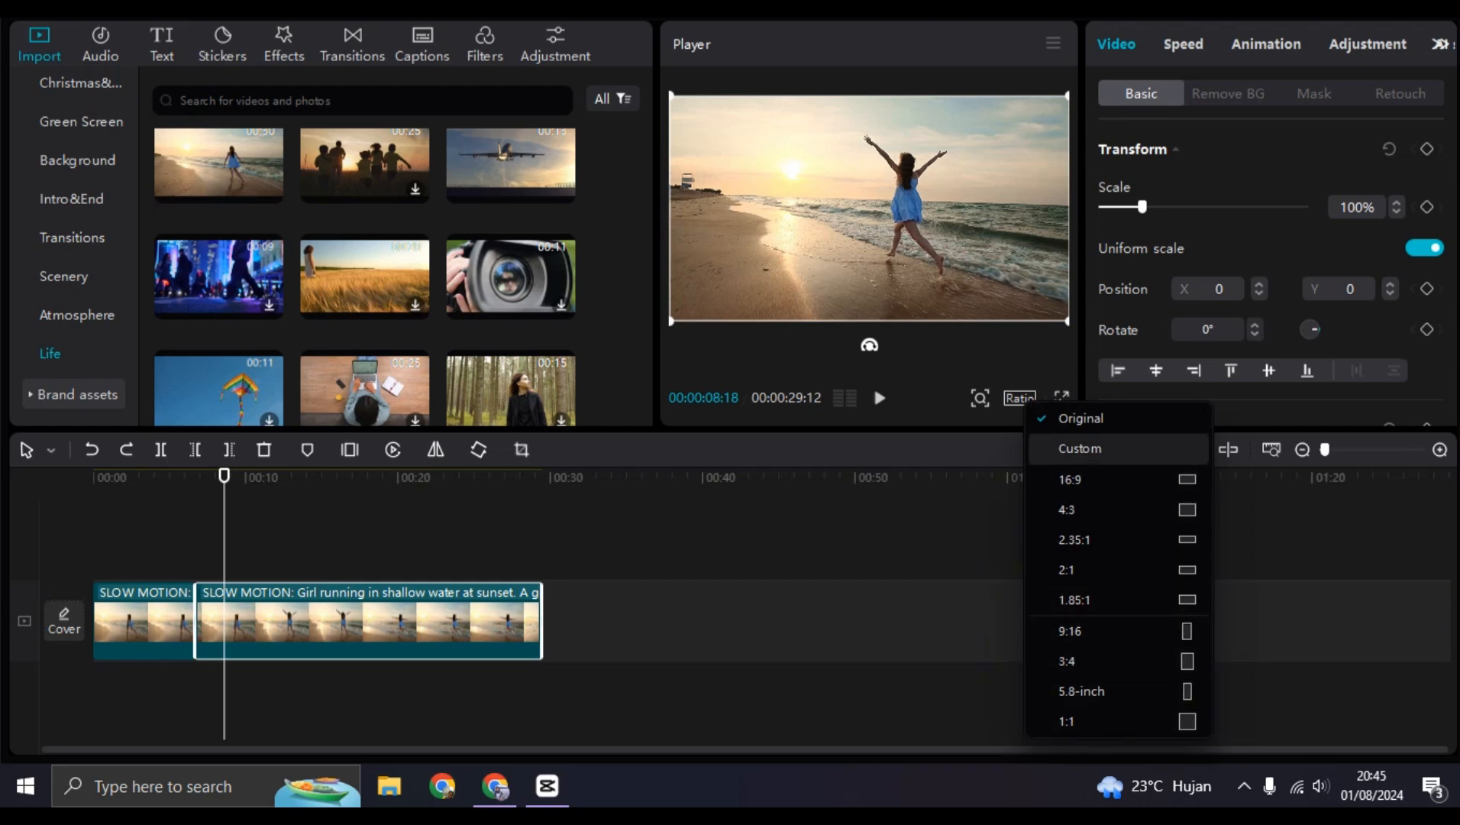
{"action": "left_click", "coordinate": [1080, 449]}
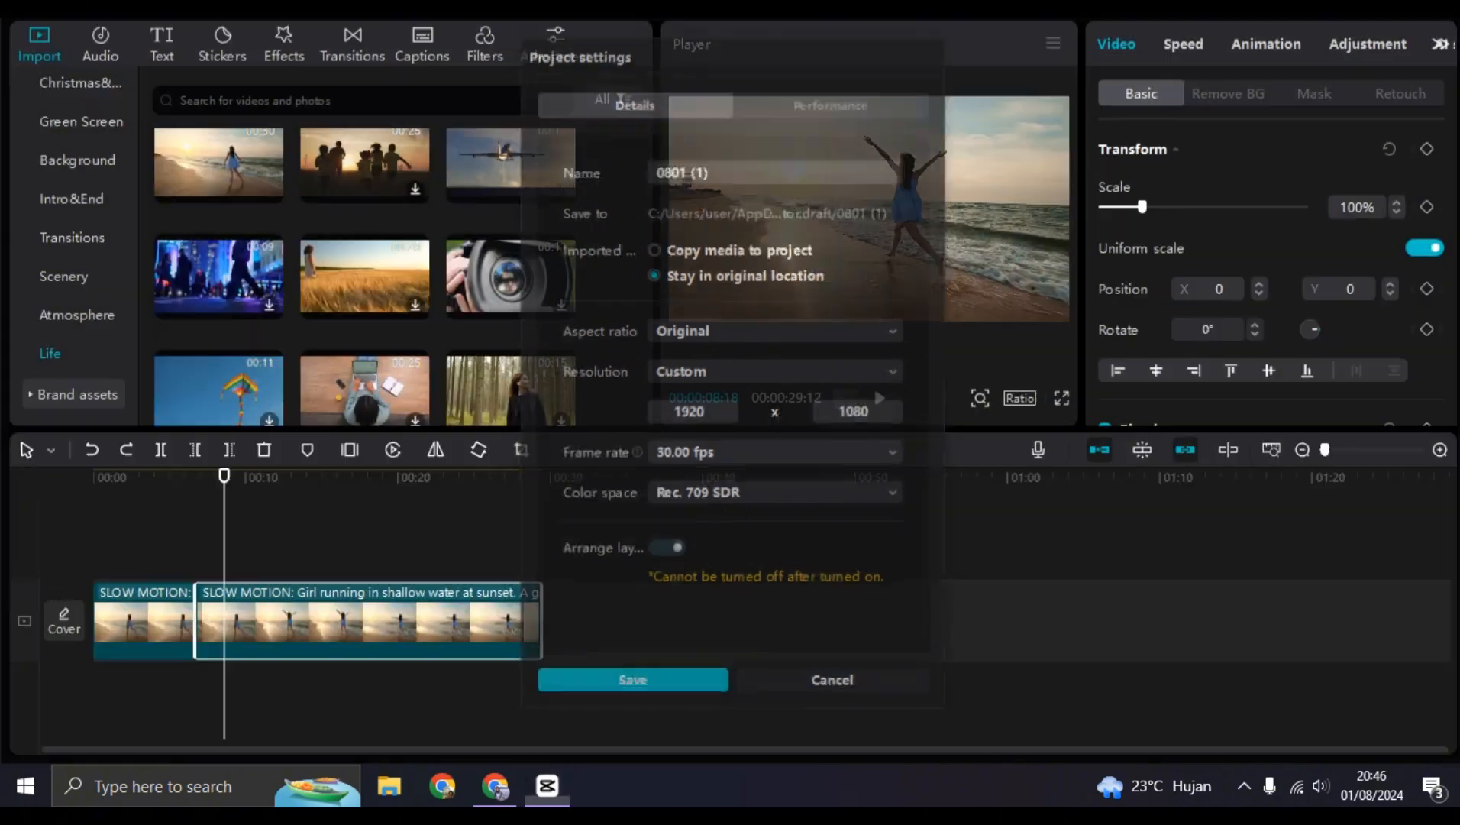
{"action": "left_click_drag", "start_coordinate": [224, 475], "coordinate": [93, 476]}
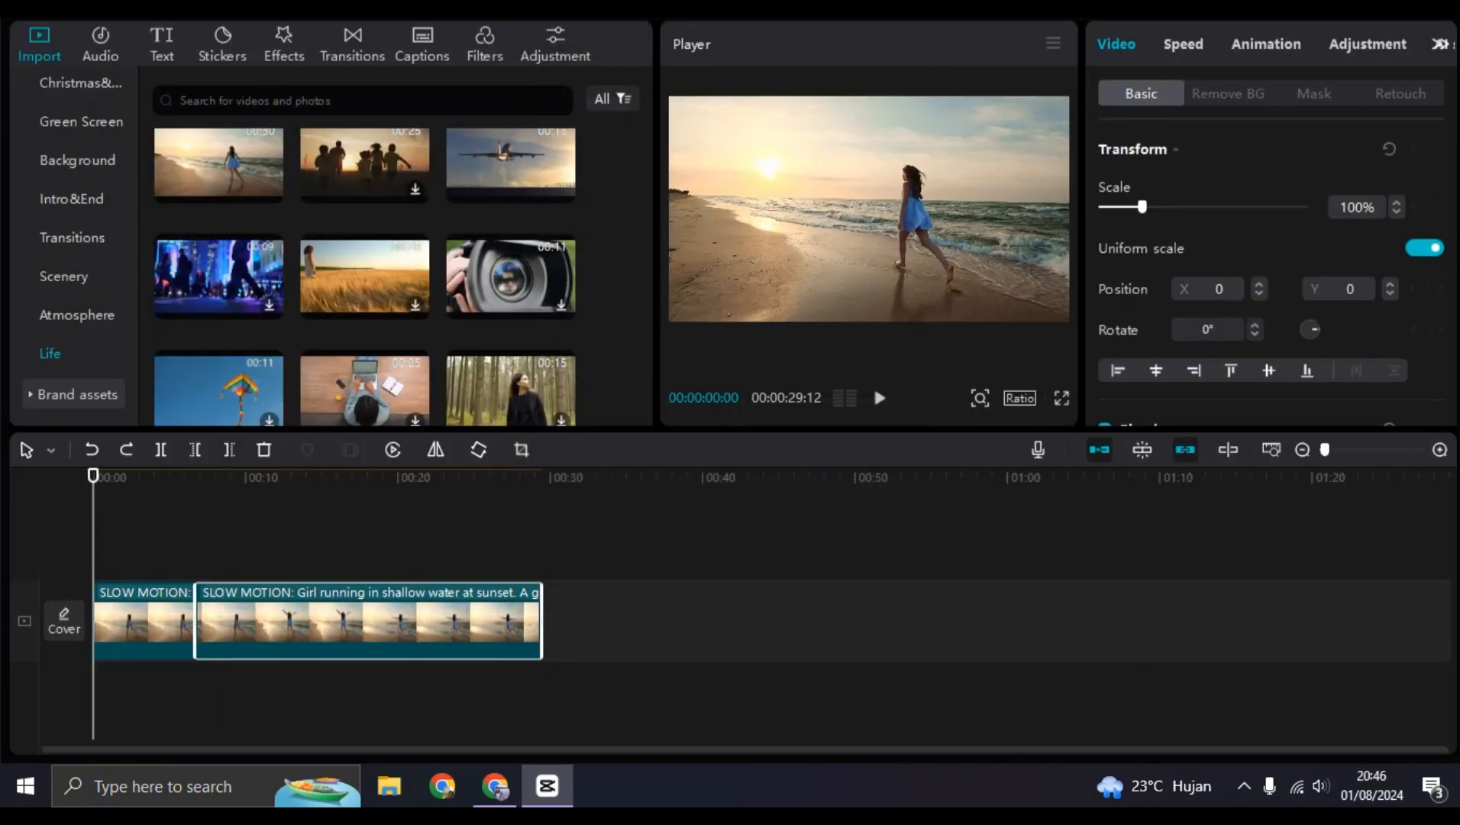
Step: Delete the part of the beach clip that follows the split
{"action": "left_click", "coordinate": [226, 477]}
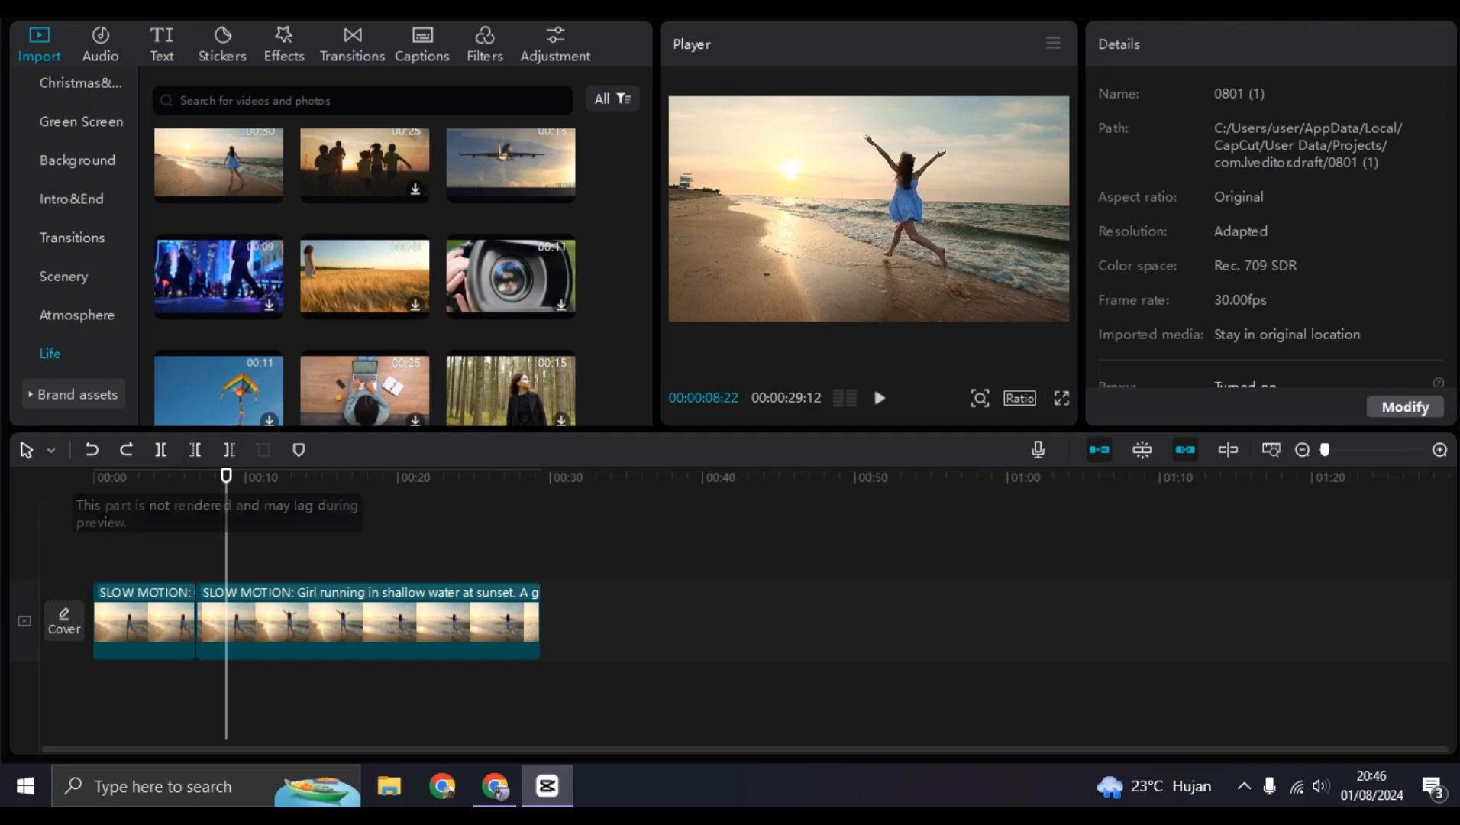
{"action": "left_click", "coordinate": [368, 621]}
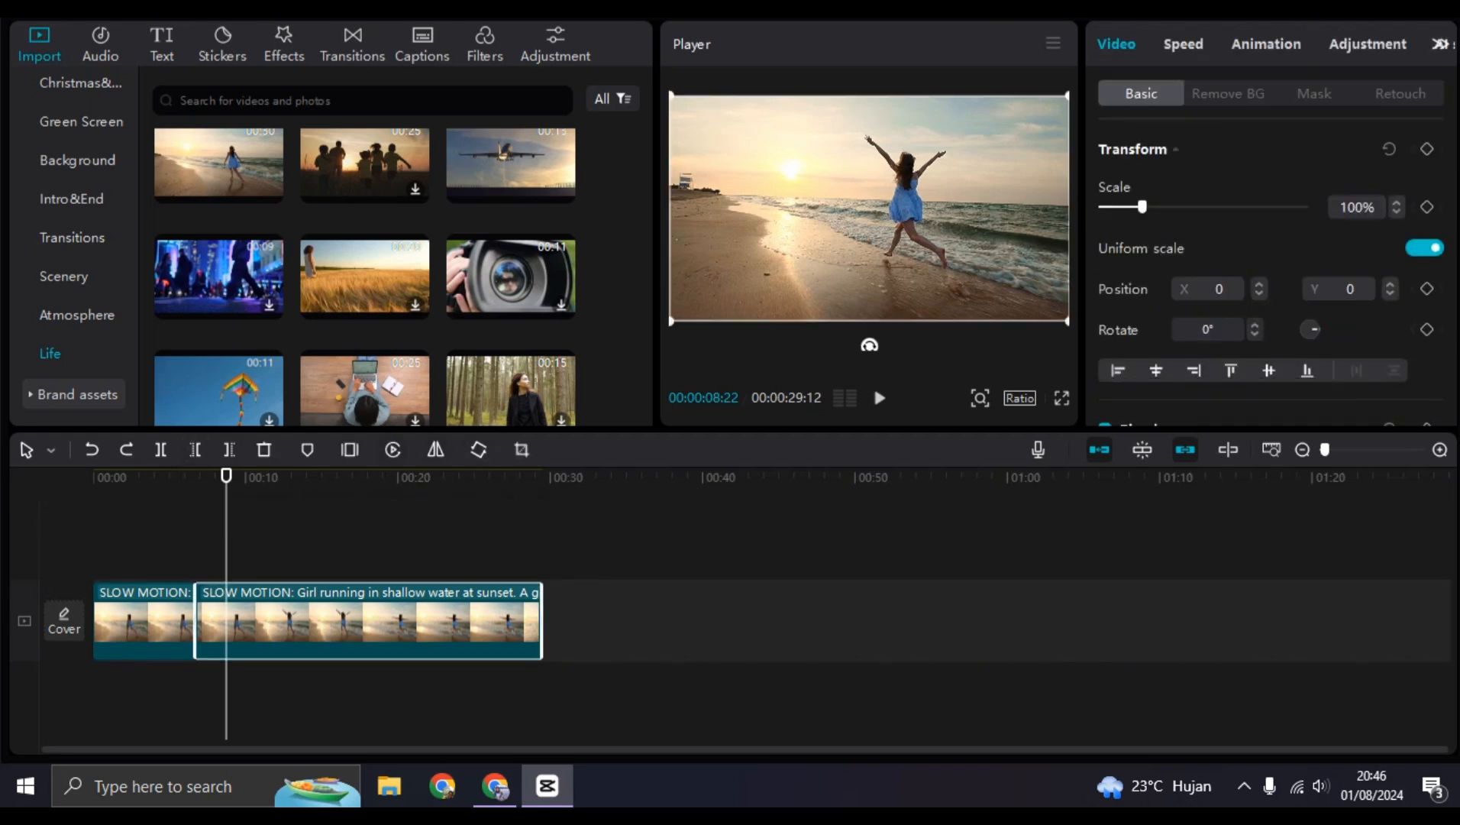
{"action": "left_click", "coordinate": [264, 450]}
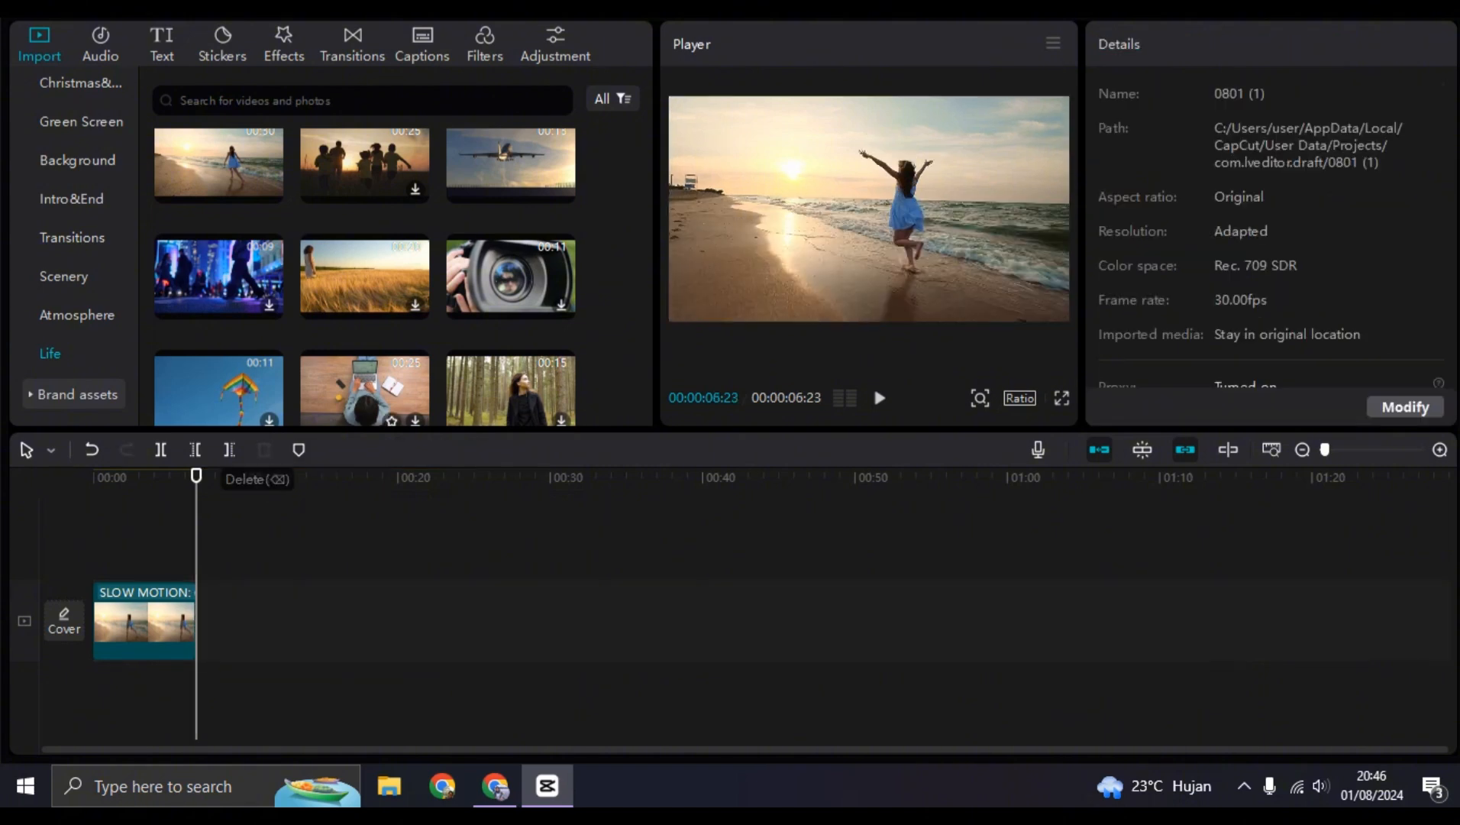
Step: Add the "Beautiful woman in yellow wheat field" stock clip after the beach clip and place the playhead near their junction
{"action": "left_click", "coordinate": [414, 304]}
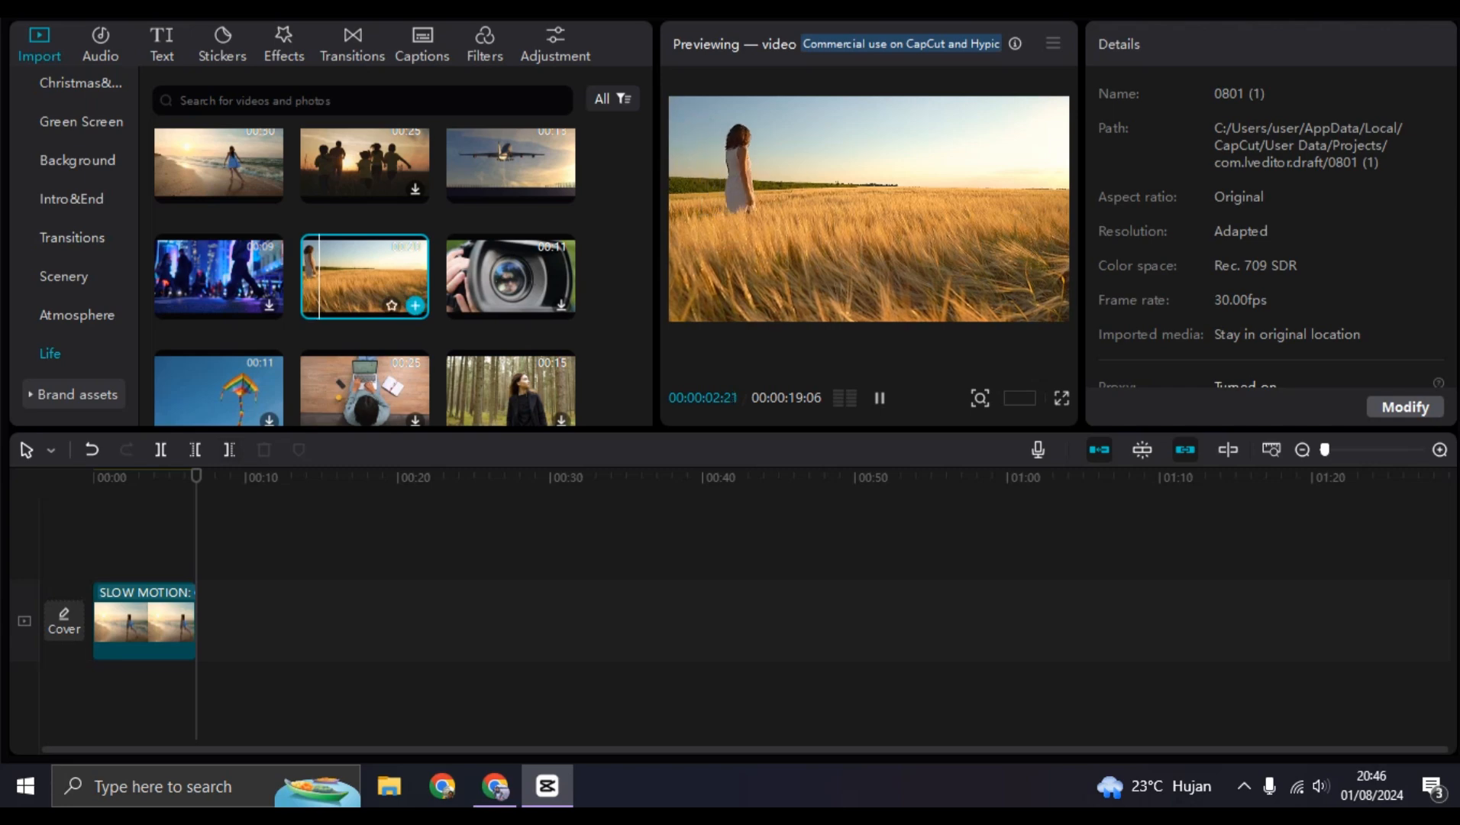
{"action": "left_click", "coordinate": [415, 305]}
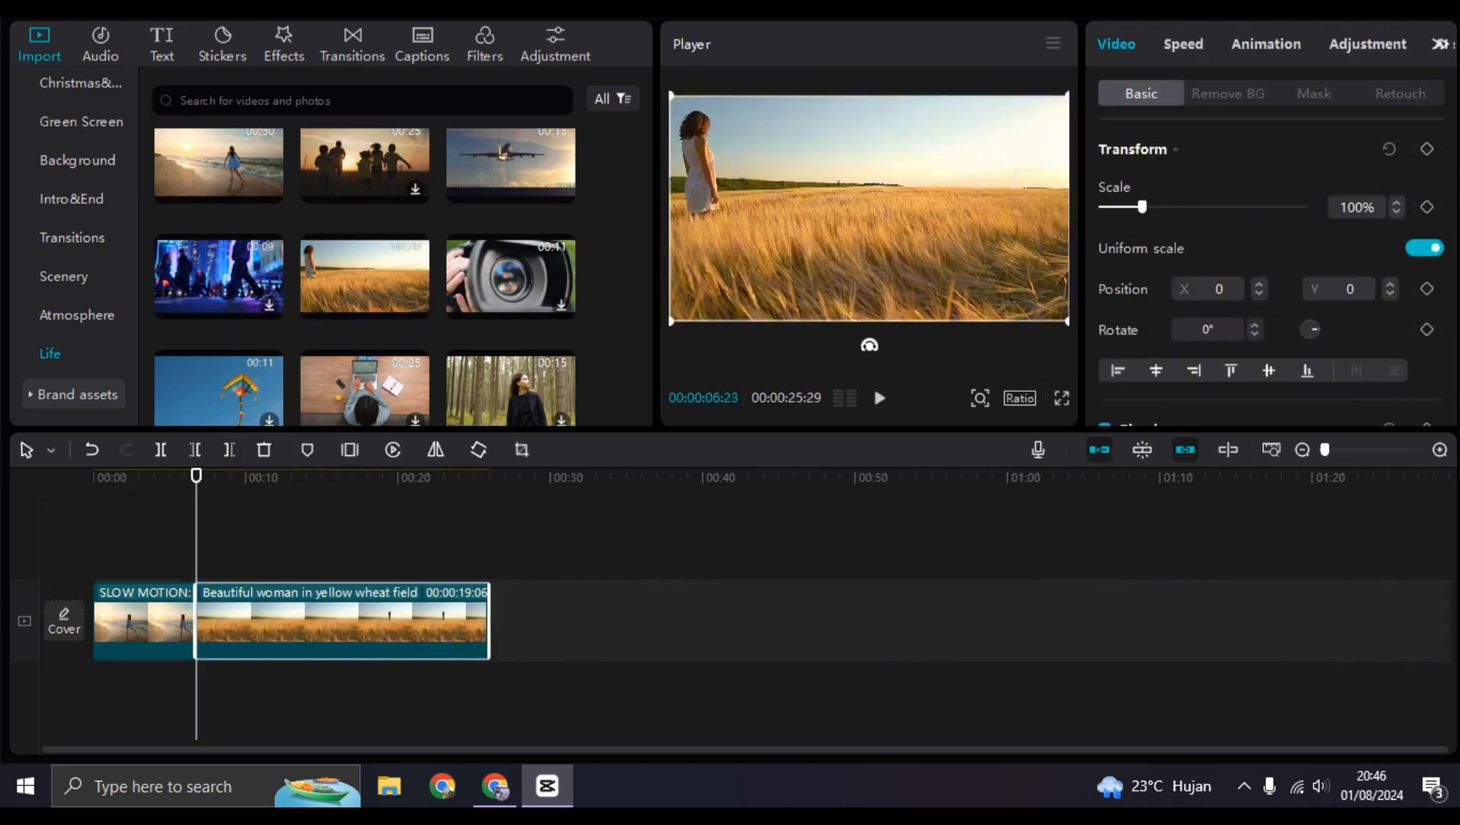
{"action": "left_click", "coordinate": [216, 527]}
{"action": "left_click_drag", "start_coordinate": [216, 476], "coordinate": [194, 476]}
Step: Browse the trending transitions and the list of transition categories
{"action": "left_click", "coordinate": [353, 46]}
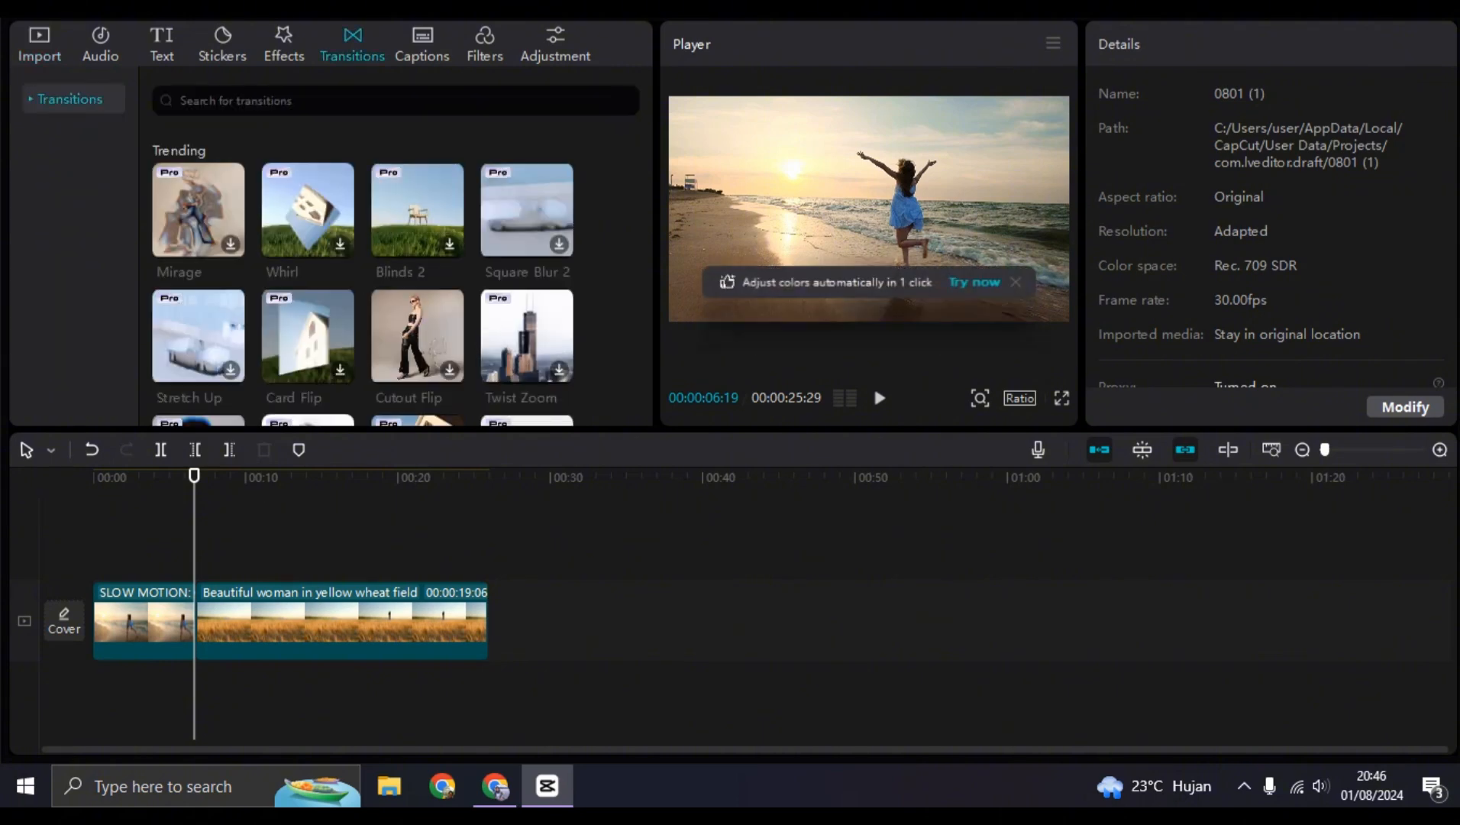
{"action": "scroll", "coordinate": [363, 275], "scroll_direction": "down", "scroll_amount": 3}
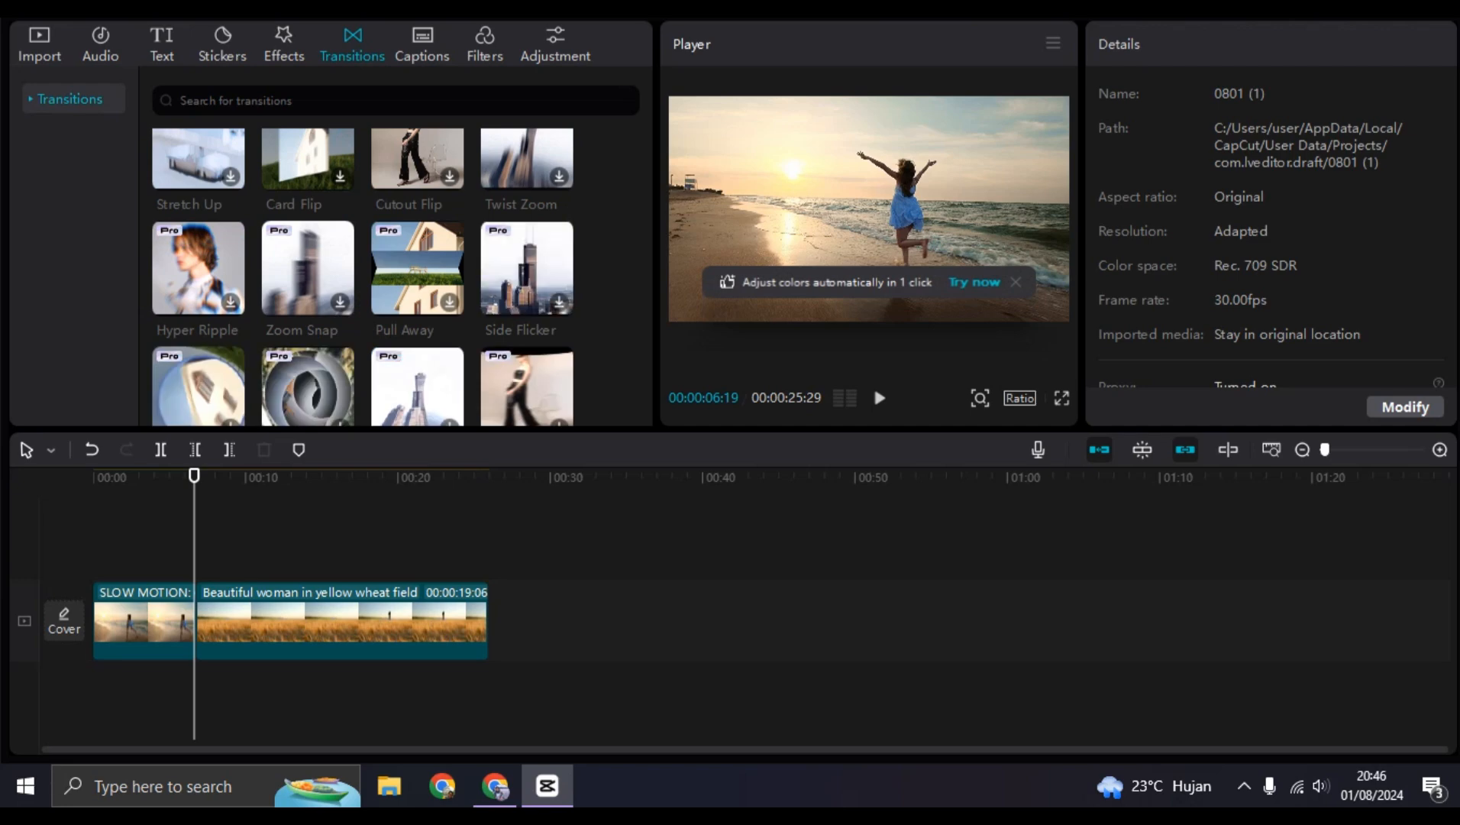
{"action": "scroll", "coordinate": [363, 275], "scroll_direction": "down", "scroll_amount": 5}
{"action": "left_click", "coordinate": [69, 99]}
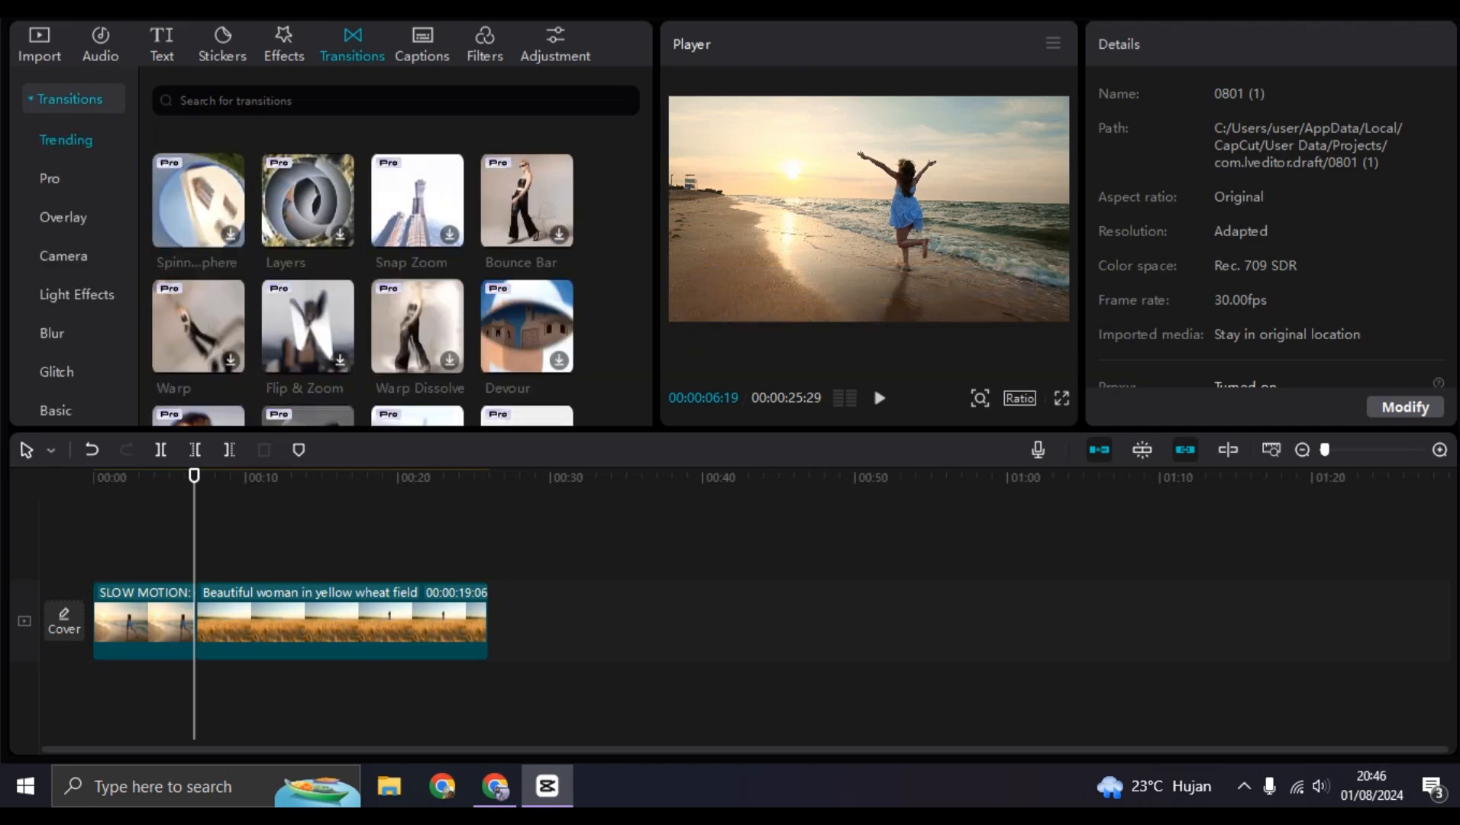
{"action": "scroll", "coordinate": [74, 245], "scroll_direction": "down", "scroll_amount": 3}
{"action": "scroll", "coordinate": [74, 244], "scroll_direction": "up", "scroll_amount": 3}
{"action": "scroll", "coordinate": [74, 245], "scroll_direction": "down", "scroll_amount": 3}
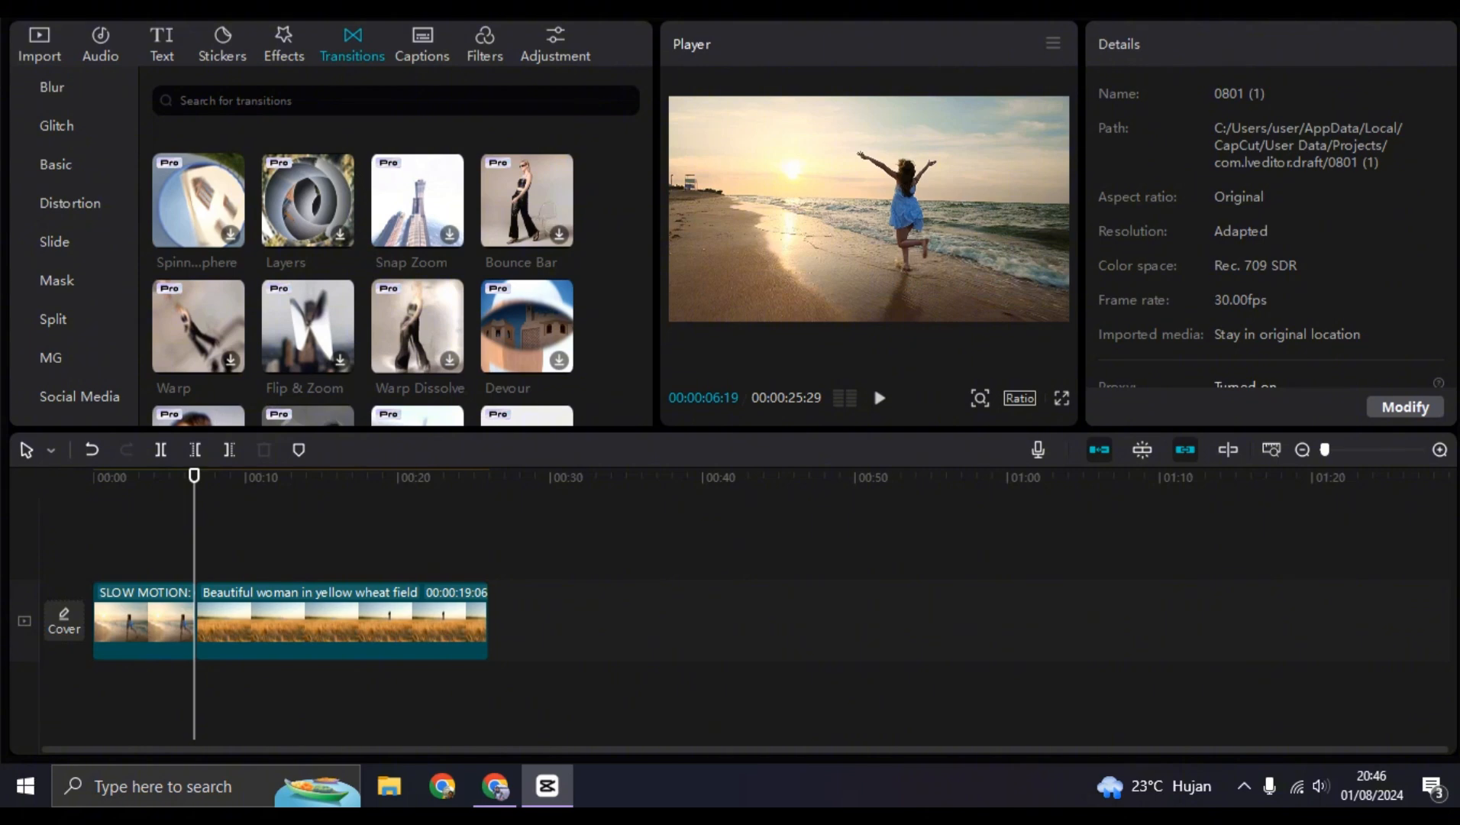
Step: Apply the Slide transition from the Basic category between the beach and wheat field clips, accepting duplicate frames
{"action": "left_click", "coordinate": [56, 165]}
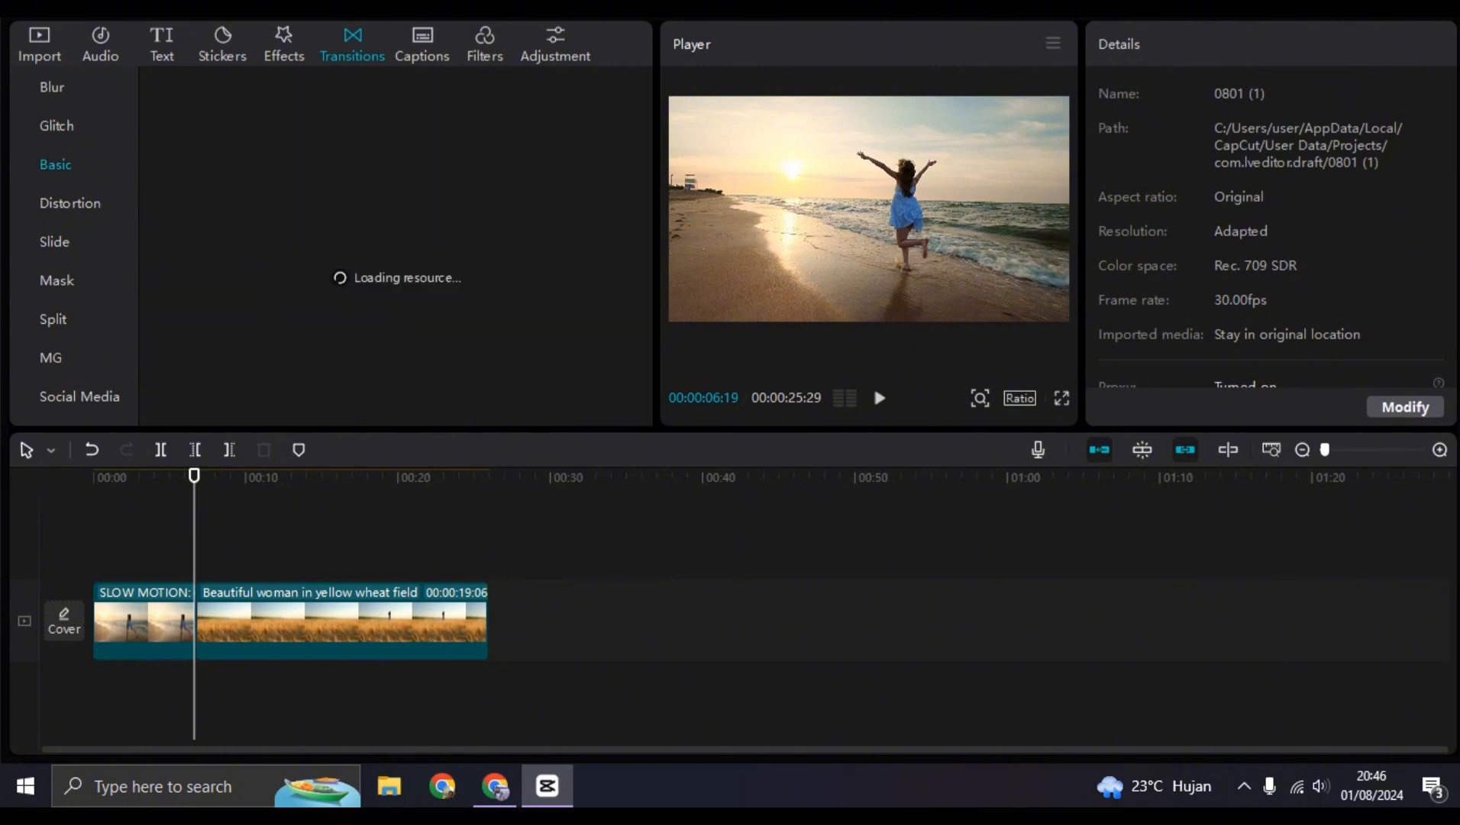
{"action": "scroll", "coordinate": [396, 275], "scroll_direction": "down", "scroll_amount": 1}
{"action": "scroll", "coordinate": [363, 275], "scroll_direction": "down", "scroll_amount": 3}
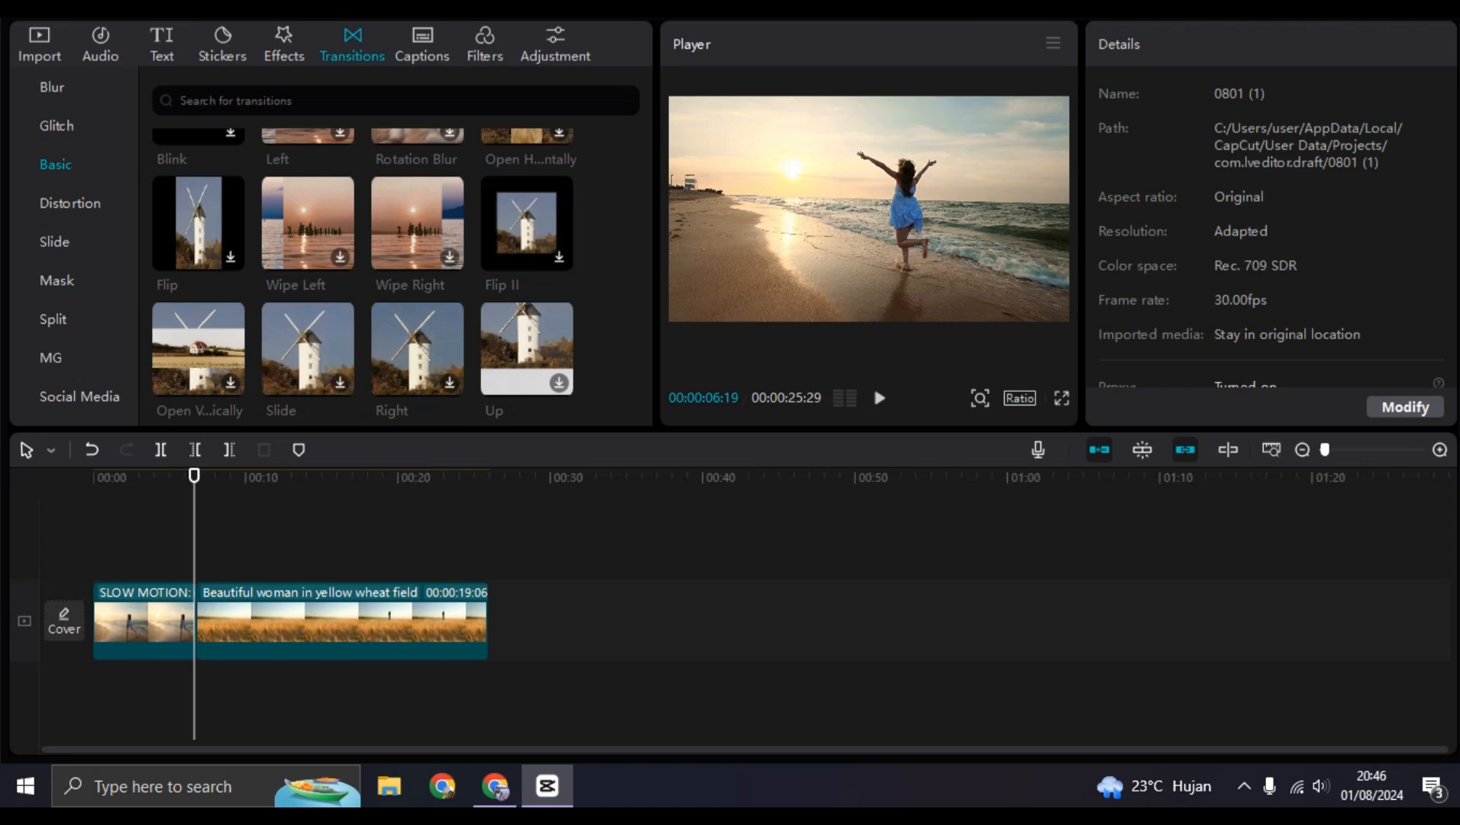
{"action": "left_click", "coordinate": [340, 383]}
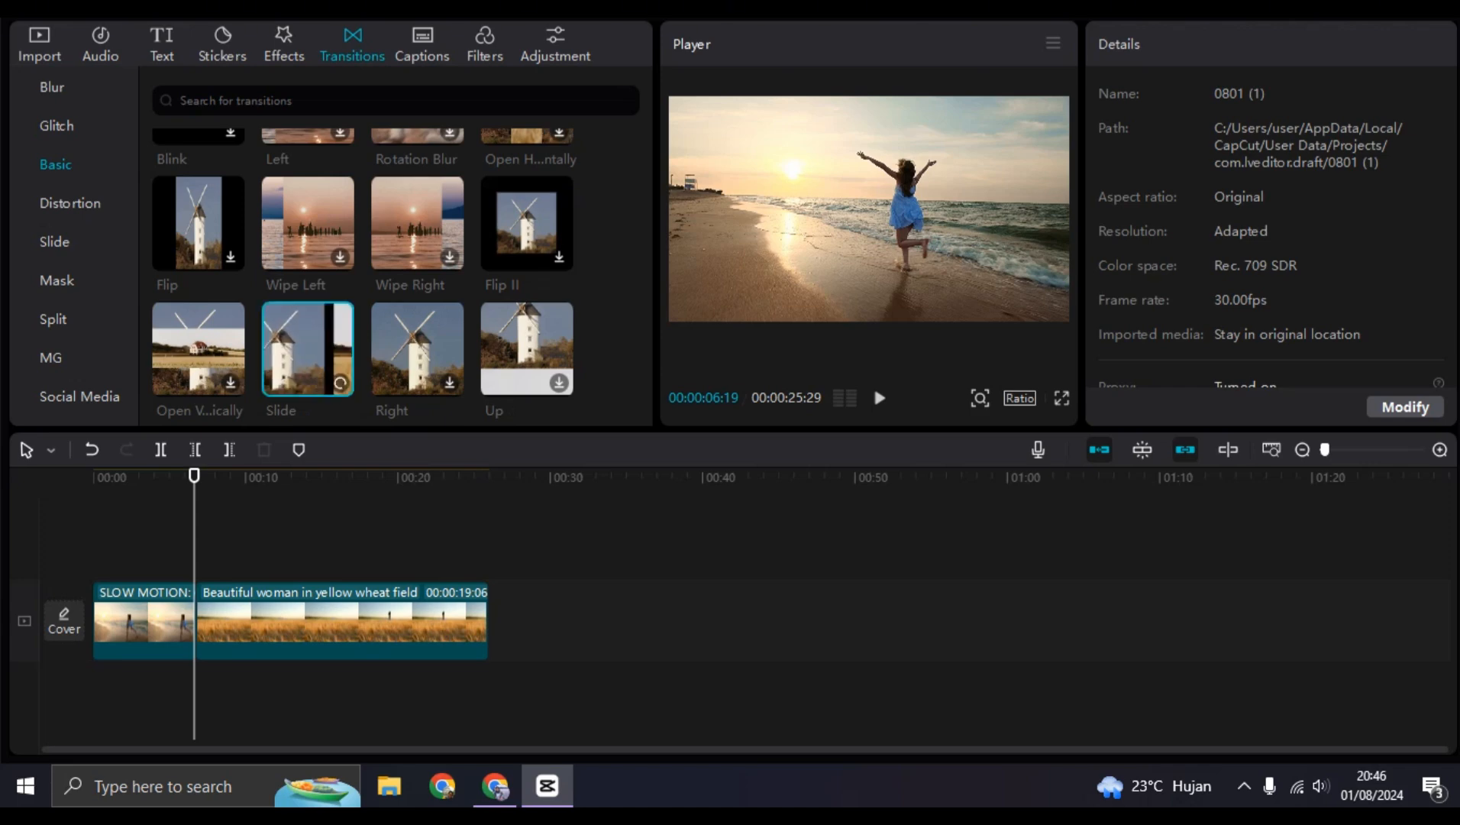
{"action": "left_click", "coordinate": [340, 384]}
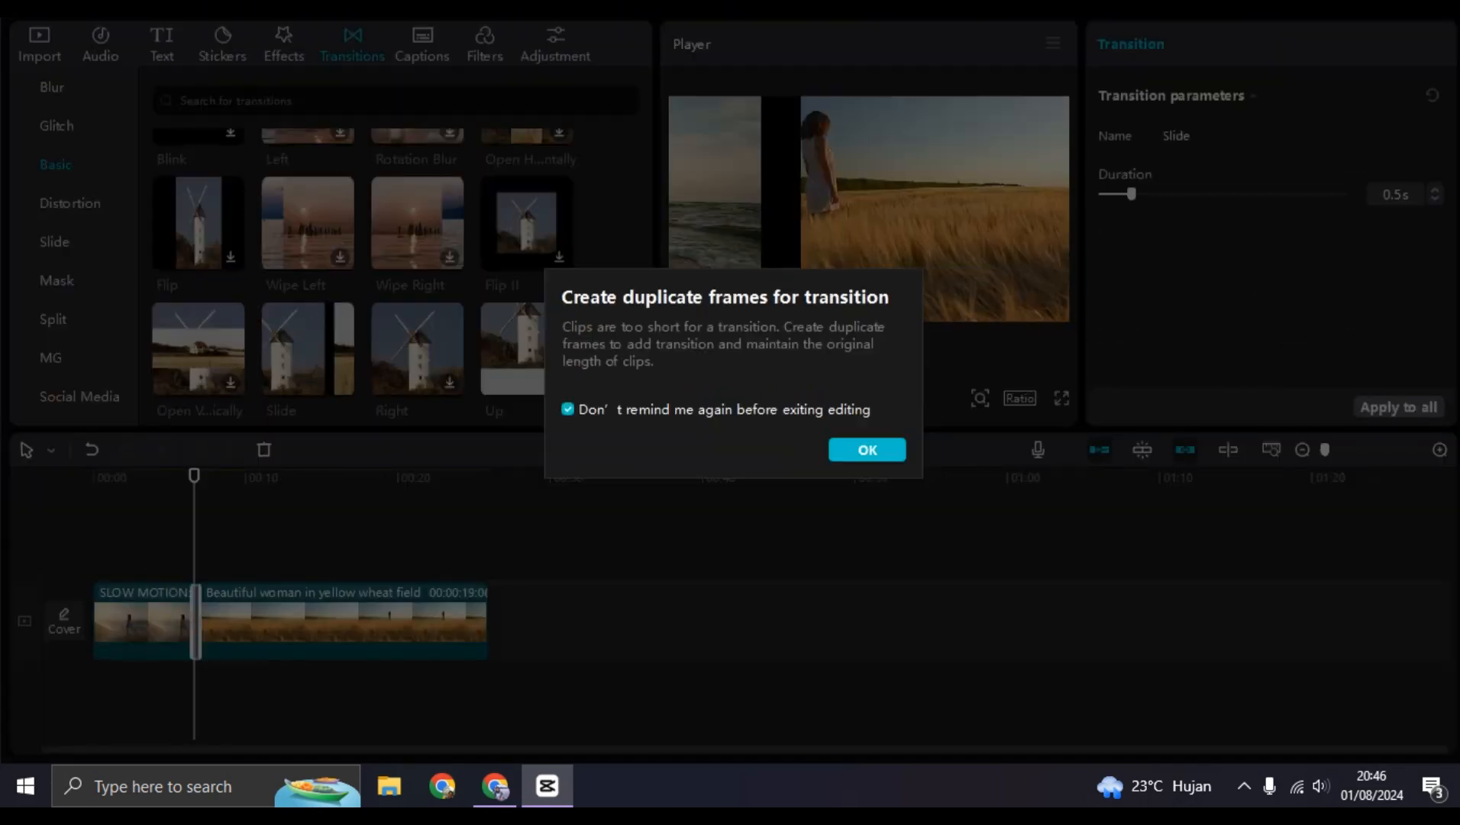
{"action": "left_click", "coordinate": [868, 450]}
Step: Play the timeline from 00:00:05:09 through the Slide transition to preview it
{"action": "left_click", "coordinate": [174, 478]}
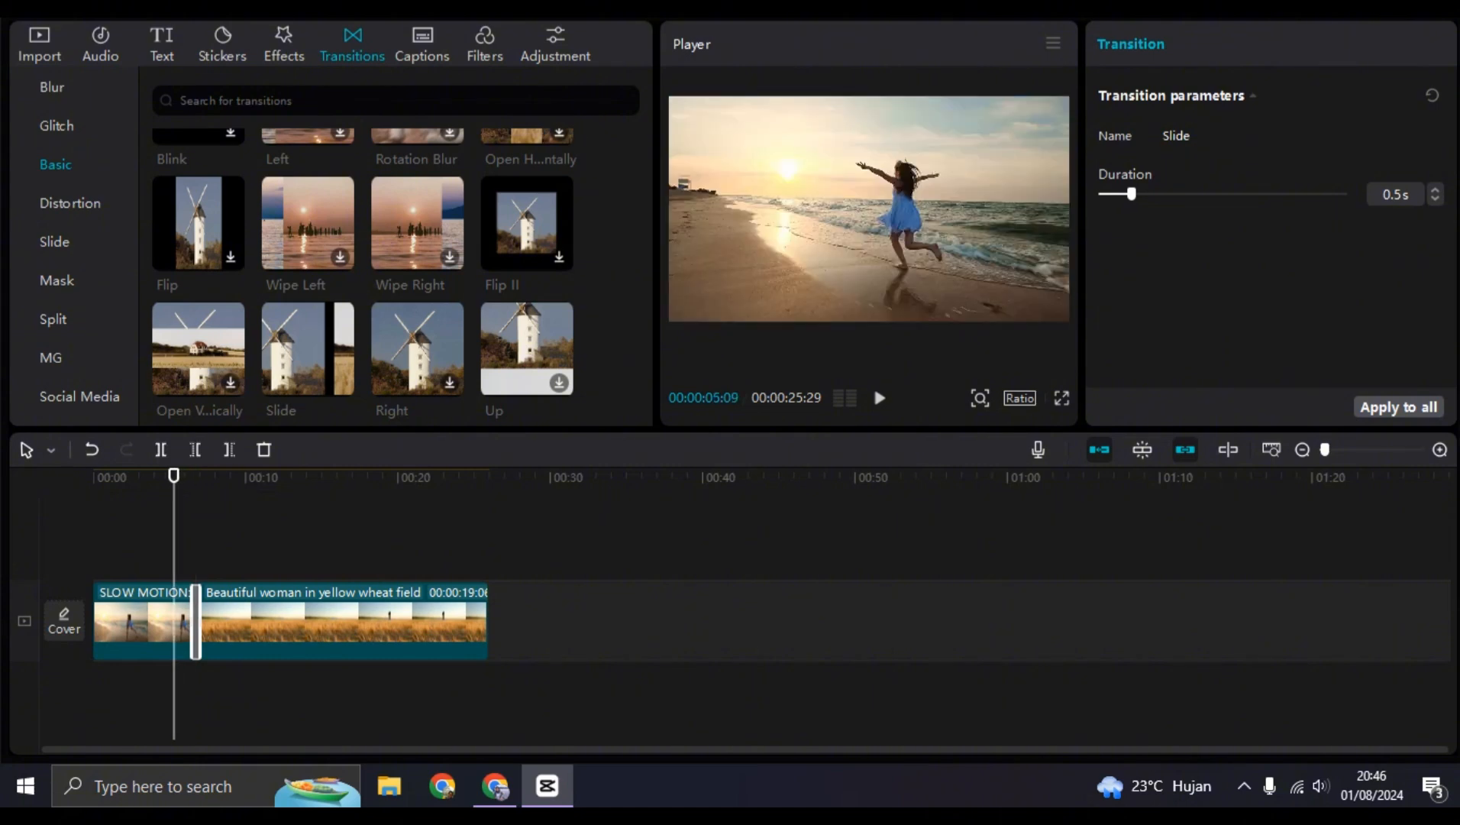
{"action": "key", "text": "space"}
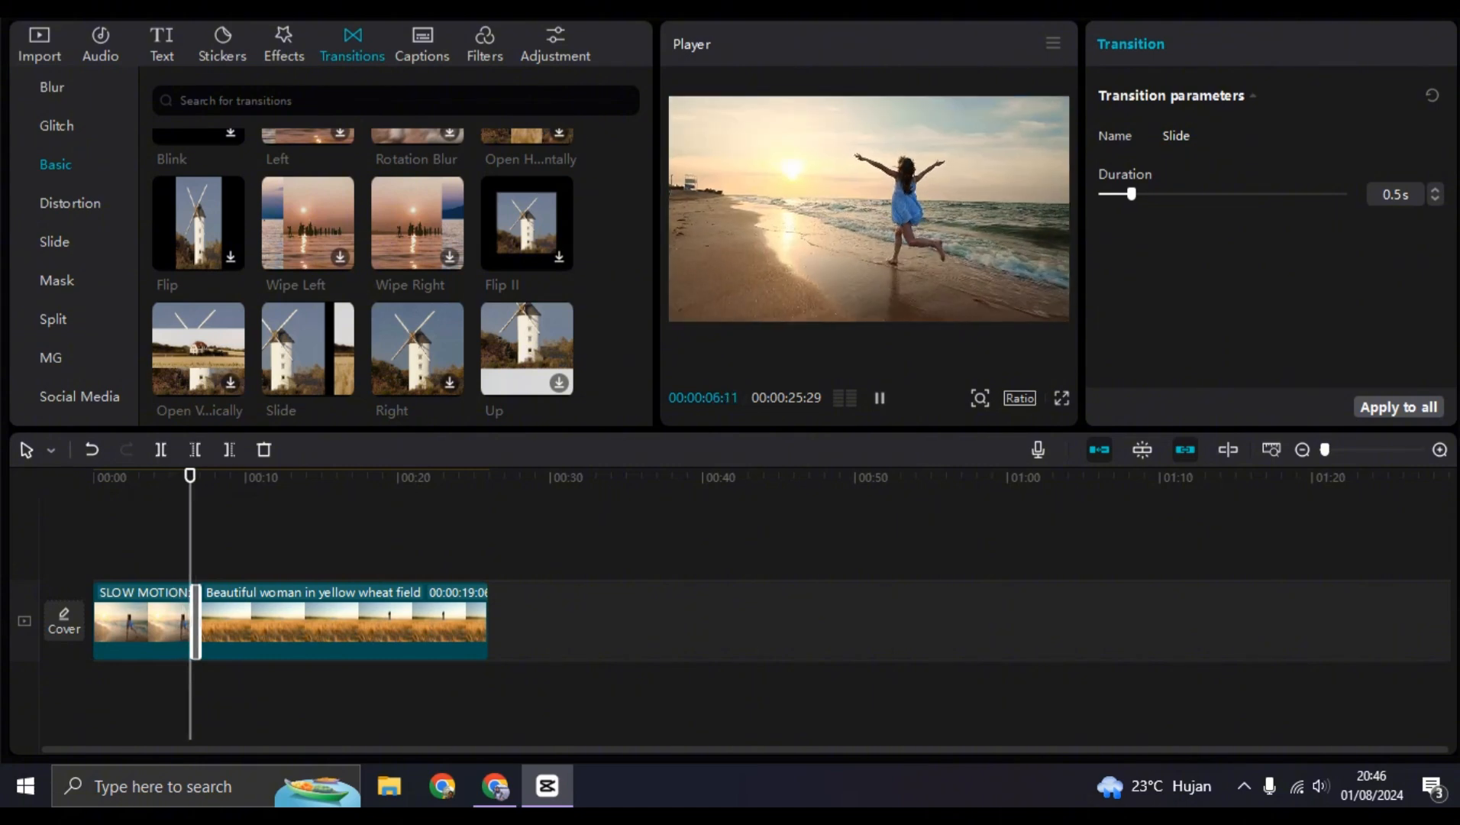
{"action": "key", "text": "space"}
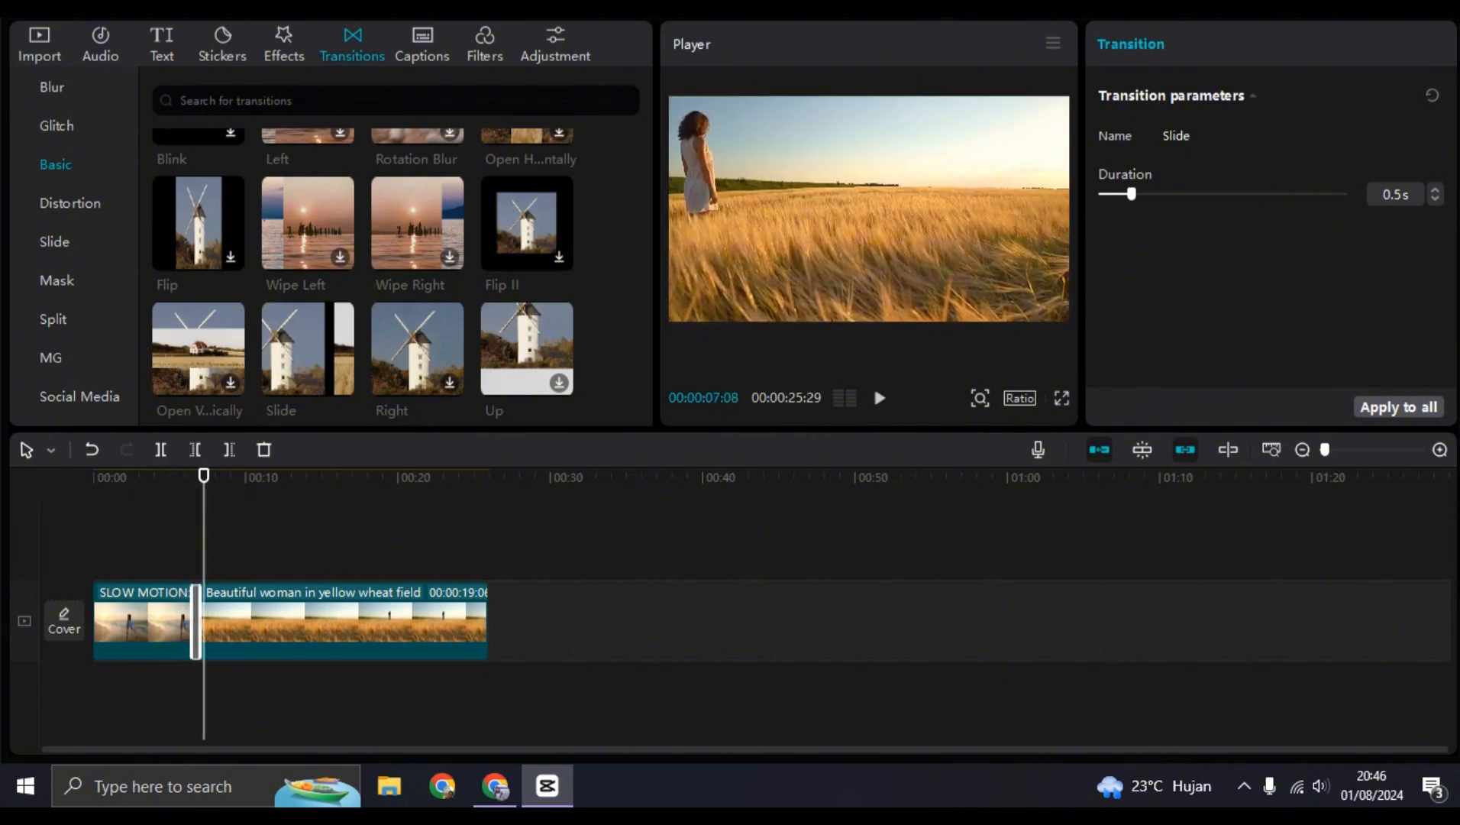
Step: Lengthen the Slide transition between the beach and wheat field clips and play across it to preview the new duration
{"action": "left_click_drag", "start_coordinate": [1132, 194], "coordinate": [1156, 194]}
{"action": "left_click_drag", "start_coordinate": [204, 476], "coordinate": [161, 476]}
{"action": "left_click", "coordinate": [161, 622]}
{"action": "key", "text": "space"}
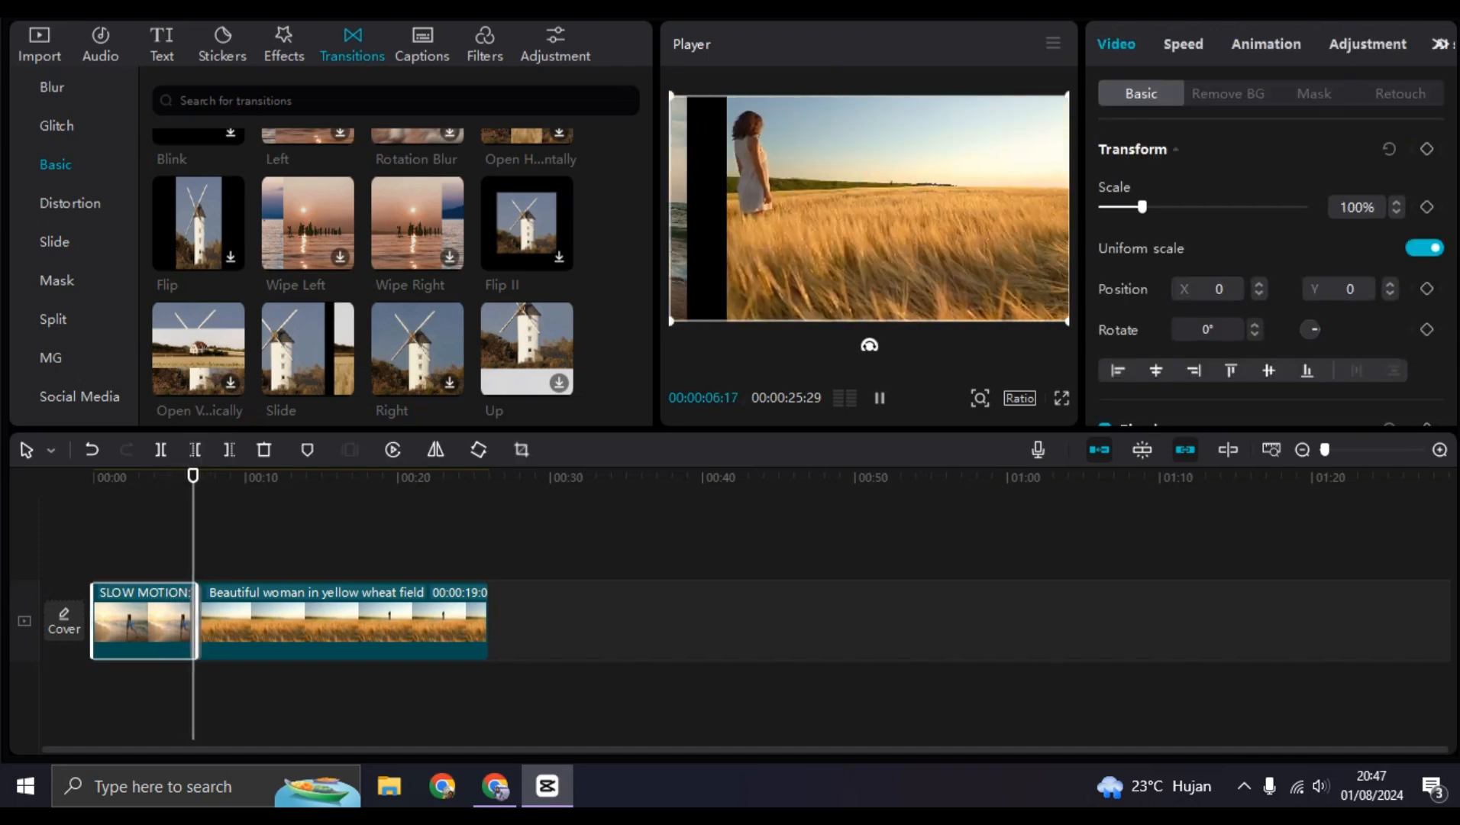
{"action": "key", "text": "space"}
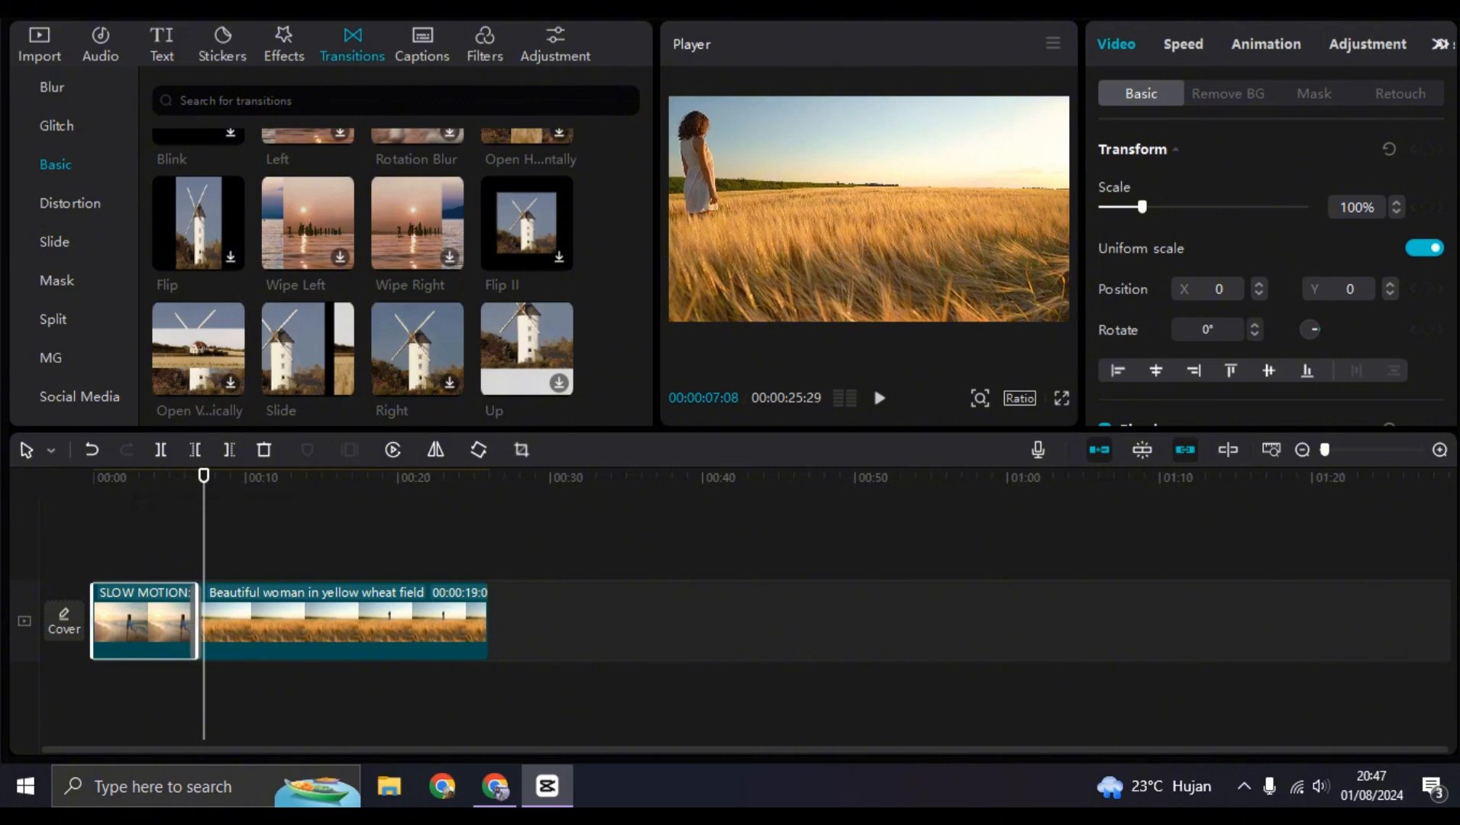
Step: Add a default text title above the beach clip at the timeline start and return the playhead to 00:00:00:00
{"action": "left_click", "coordinate": [161, 45]}
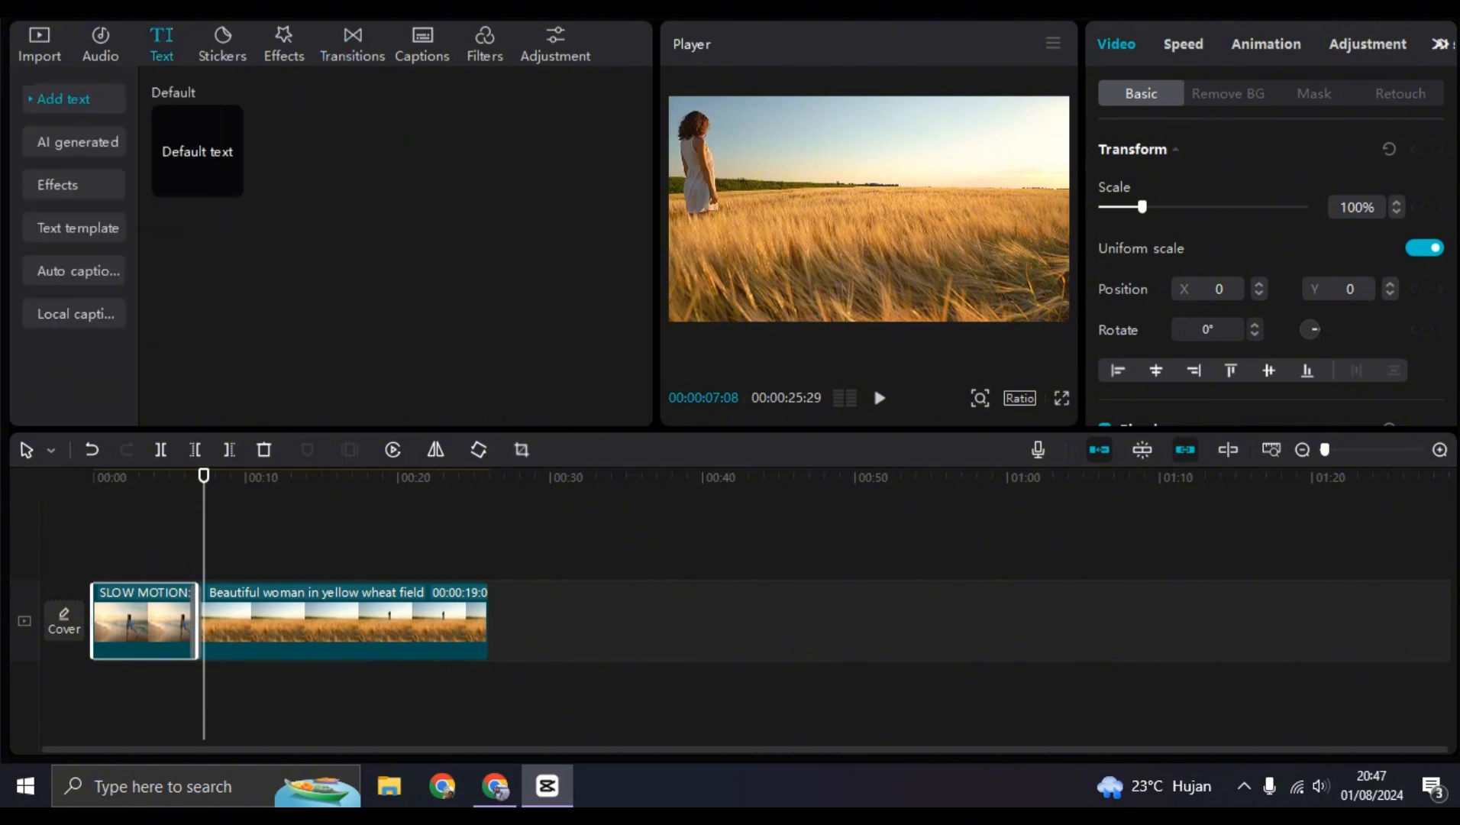
{"action": "left_click_drag", "start_coordinate": [221, 175], "coordinate": [115, 563]}
{"action": "left_click_drag", "start_coordinate": [207, 475], "coordinate": [93, 475]}
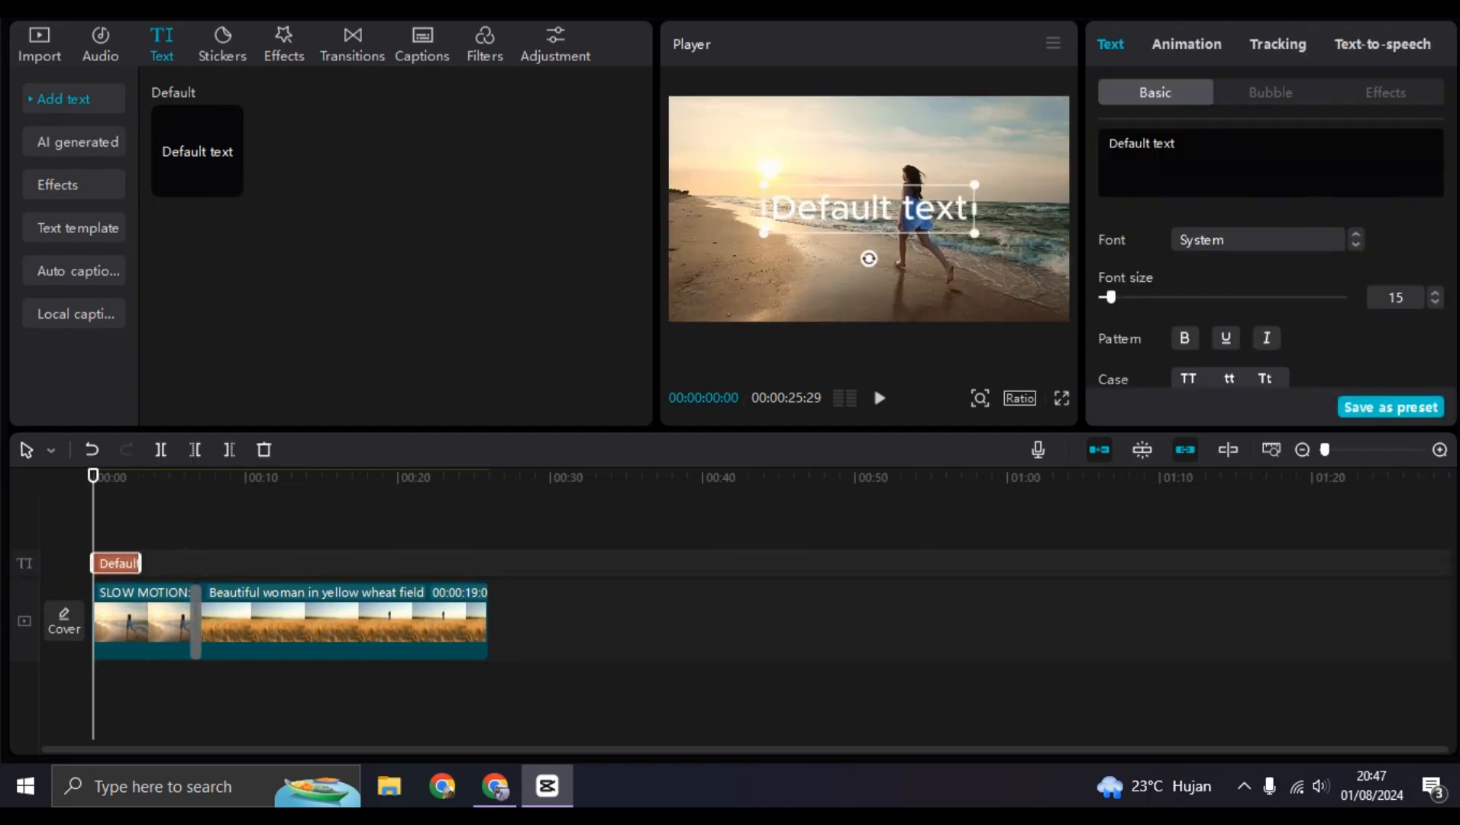
Step: Replace the title's wording with "tutorial" and look through its basic text settings
{"action": "left_click", "coordinate": [1177, 144]}
{"action": "key", "text": "ctrl+a"}
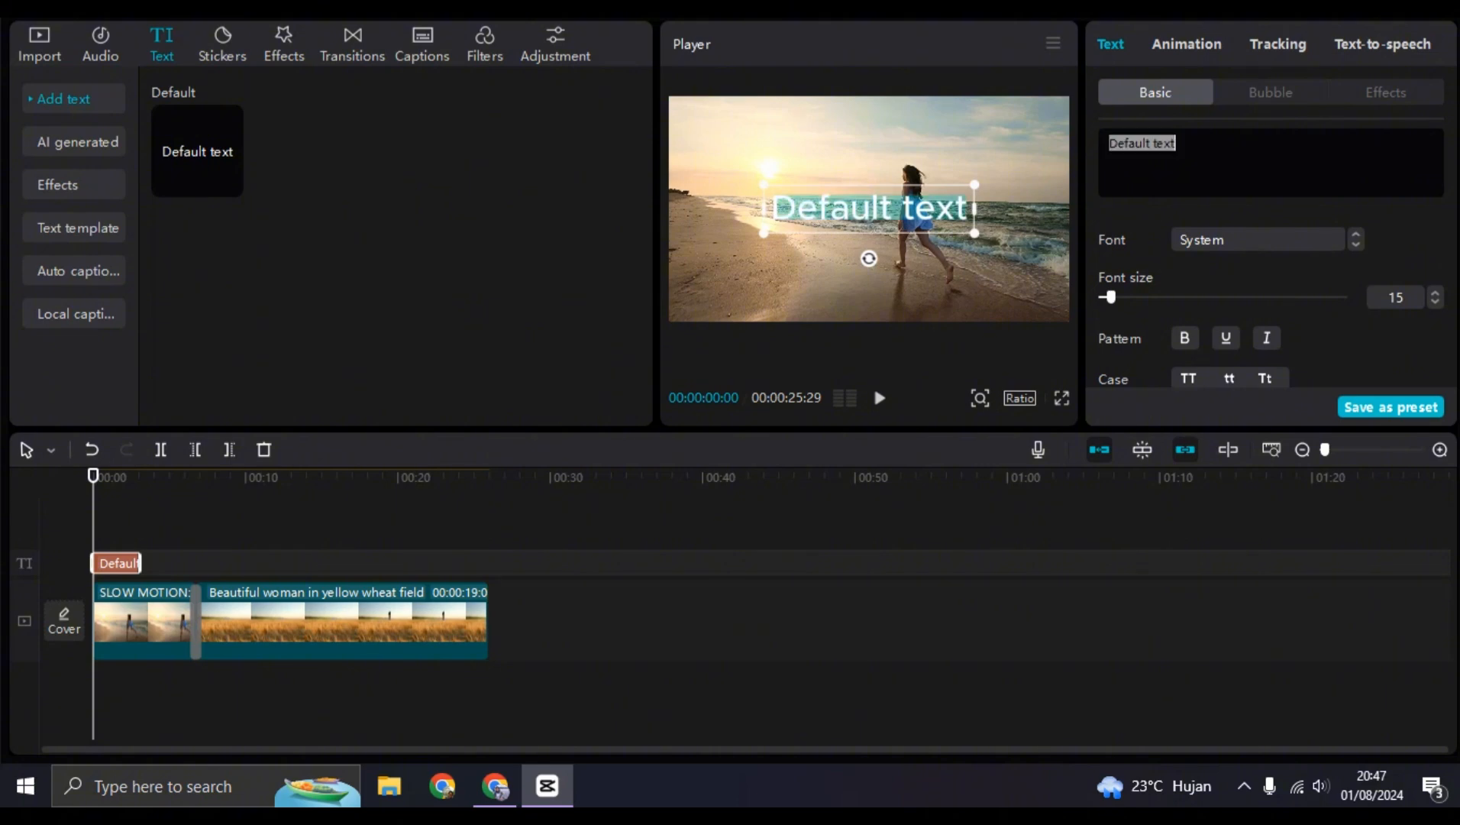
{"action": "type", "text": "tut"}
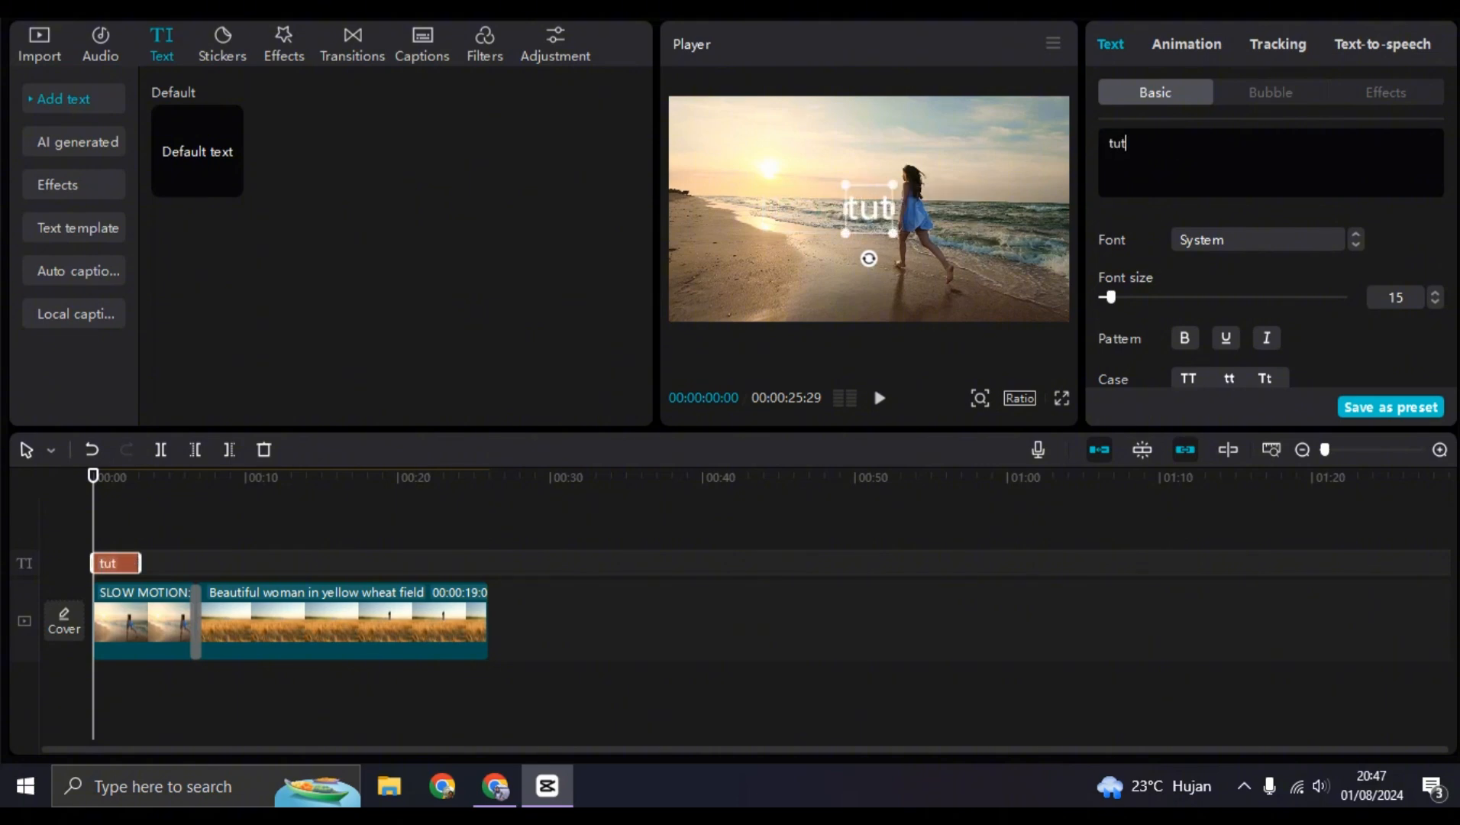
{"action": "type", "text": "orial"}
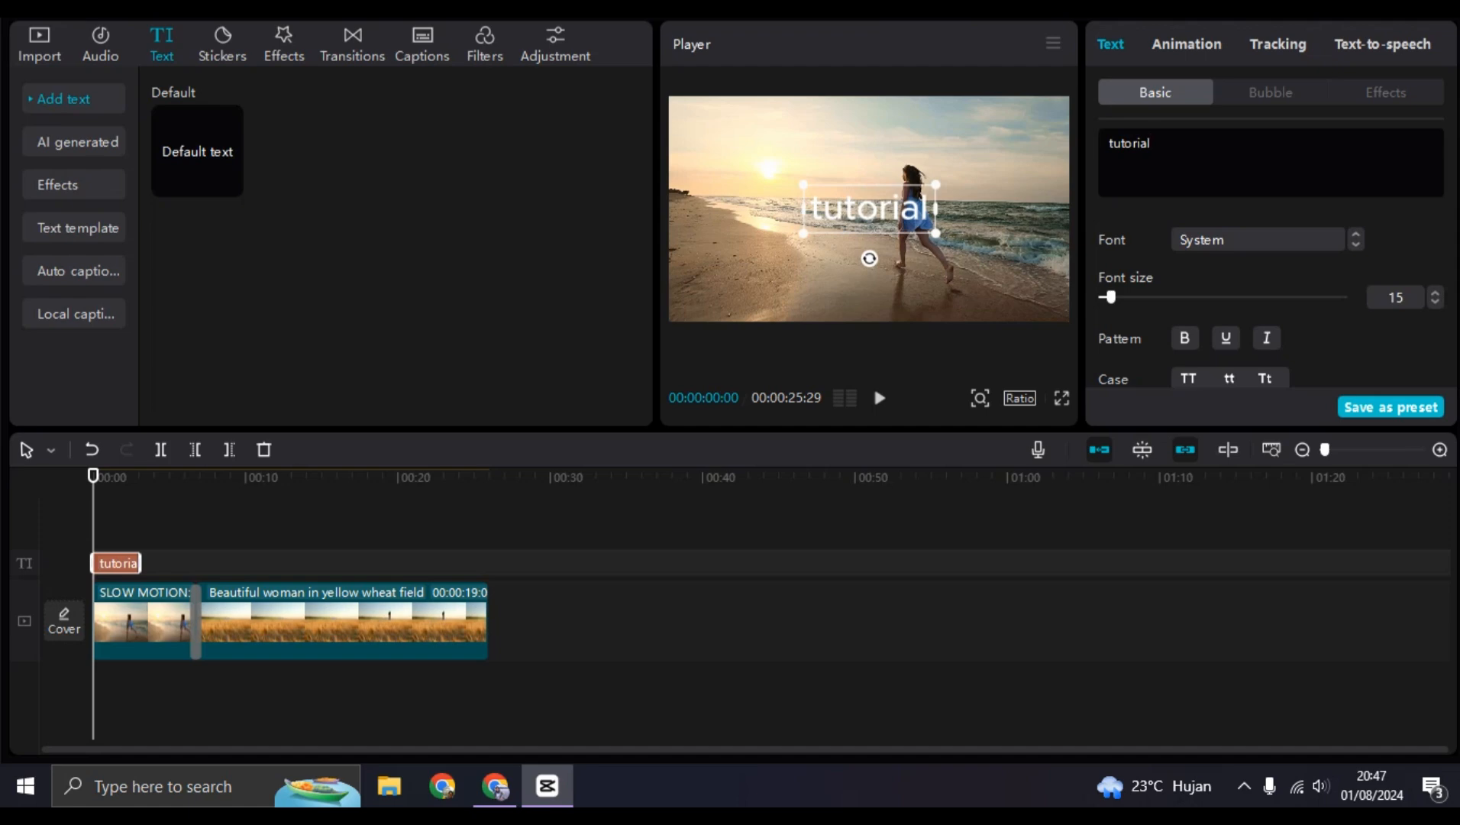
{"action": "key", "text": "Escape"}
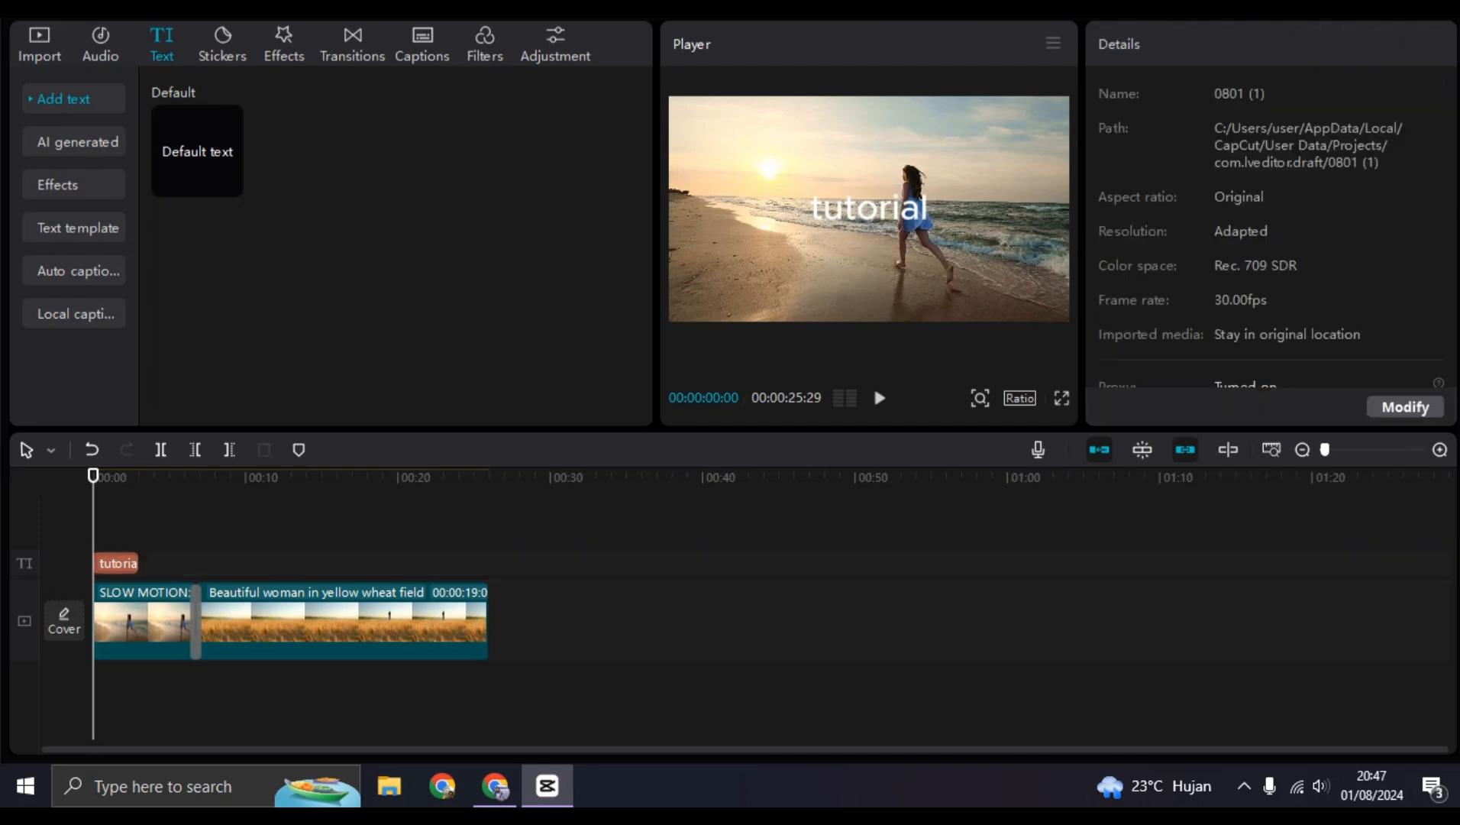
{"action": "left_click", "coordinate": [117, 564]}
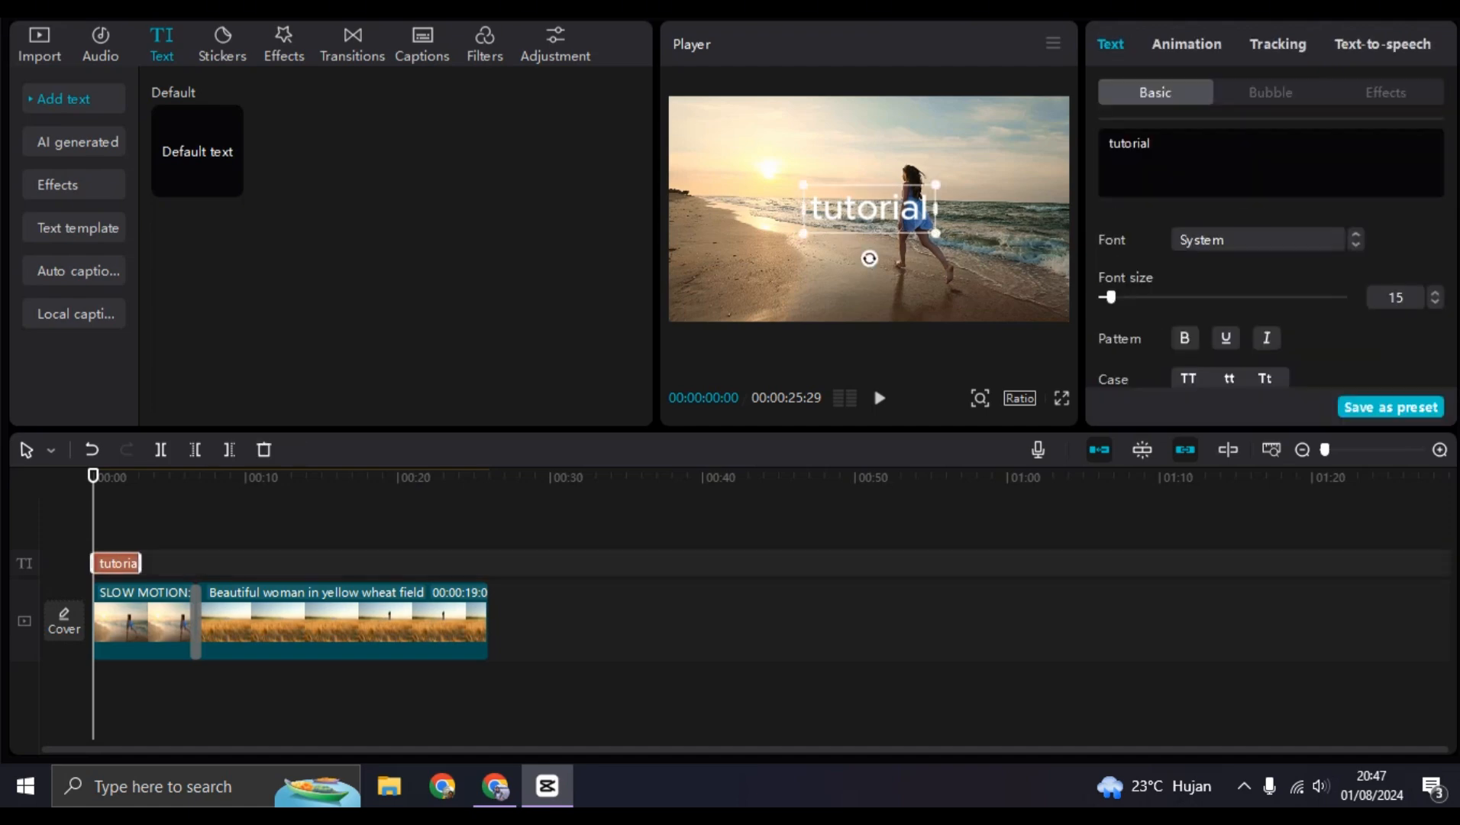
{"action": "scroll", "coordinate": [1271, 290], "scroll_direction": "down", "scroll_amount": 5}
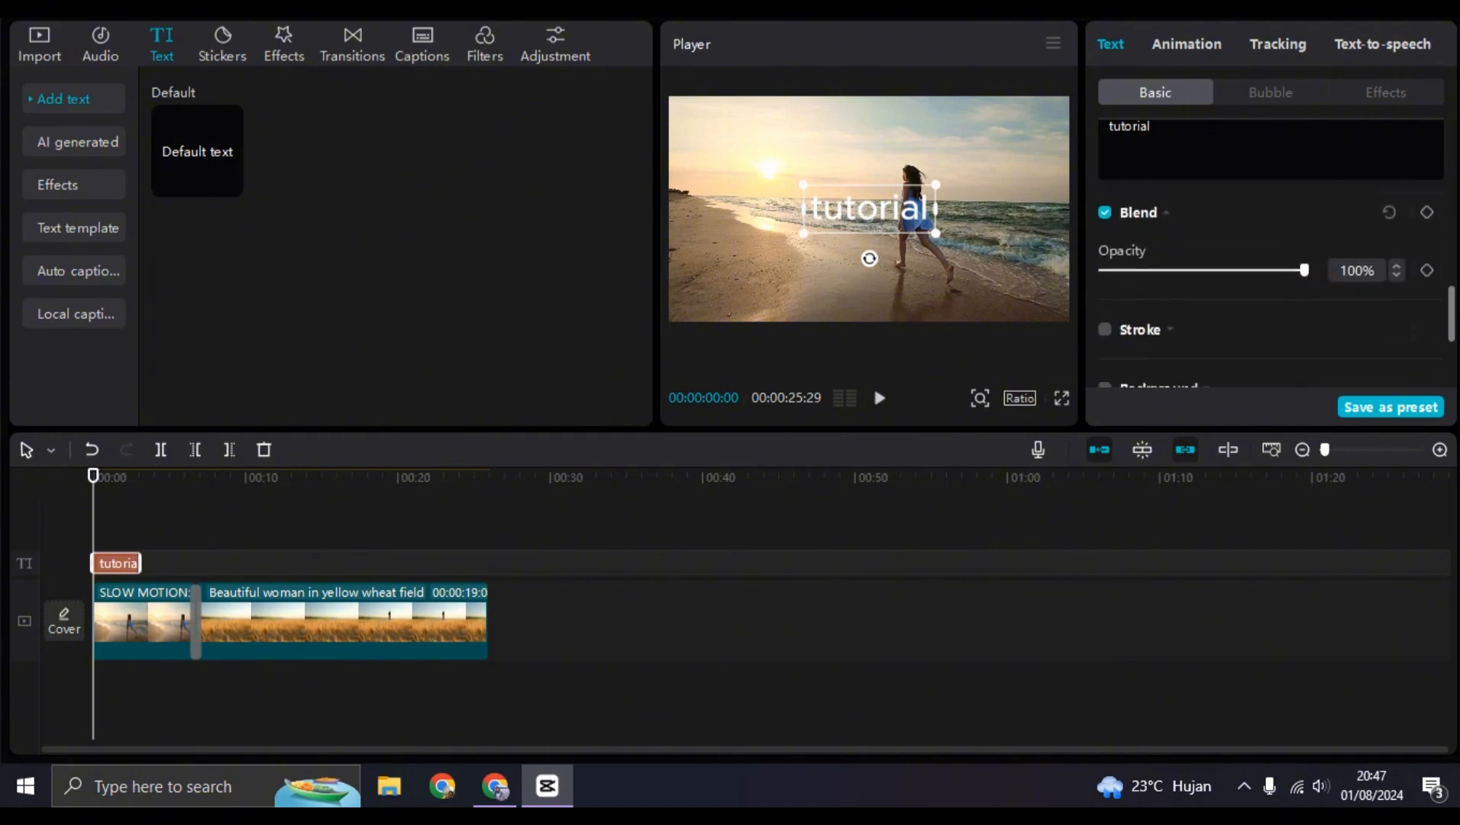
{"action": "scroll", "coordinate": [1271, 290], "scroll_direction": "up", "scroll_amount": 3}
{"action": "scroll", "coordinate": [1271, 290], "scroll_direction": "up", "scroll_amount": 4}
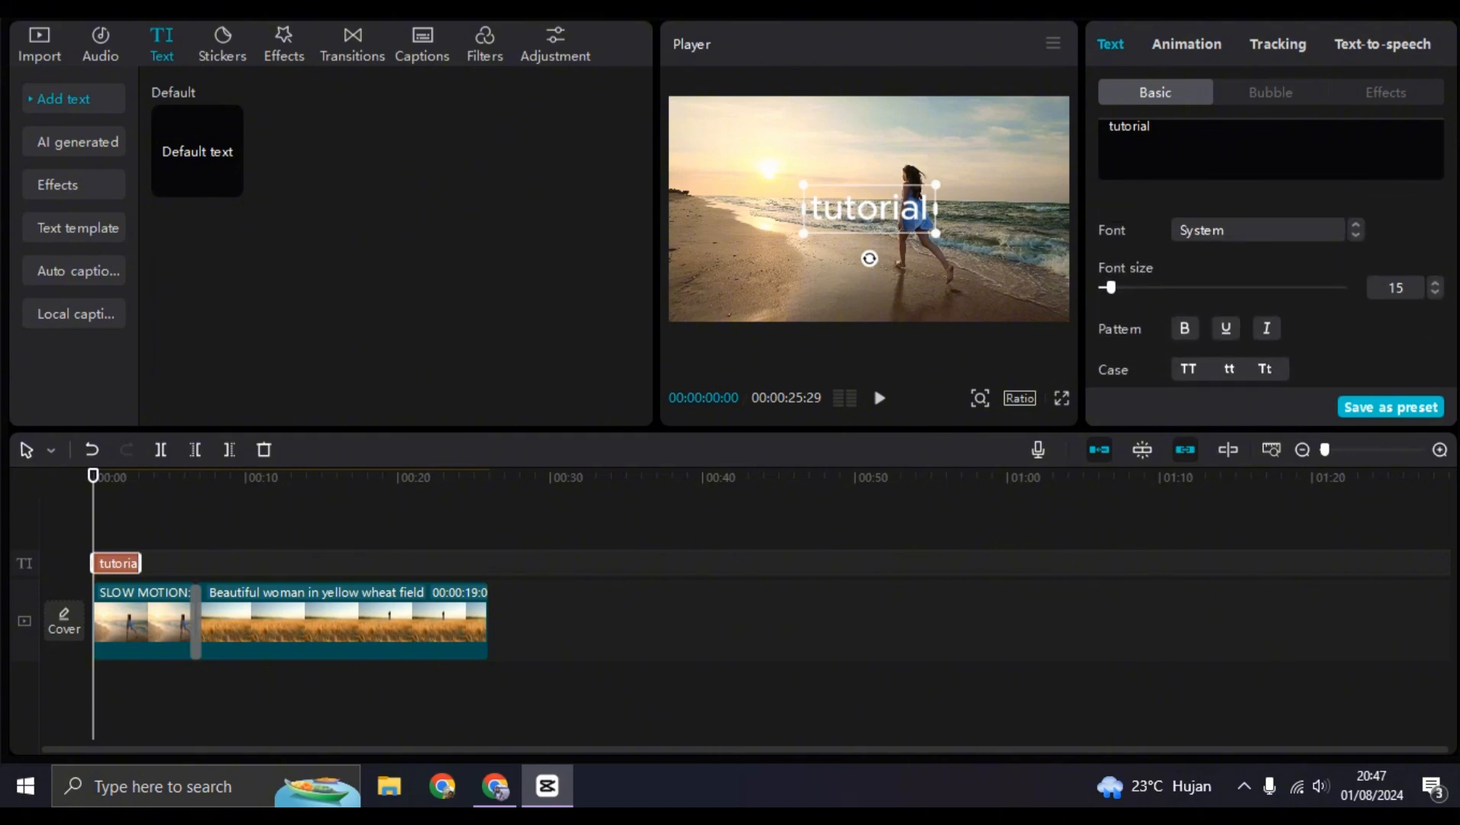
Step: Add the Zoom Lens video effect above the start of the wheat field clip and play through it
{"action": "left_click", "coordinate": [143, 622]}
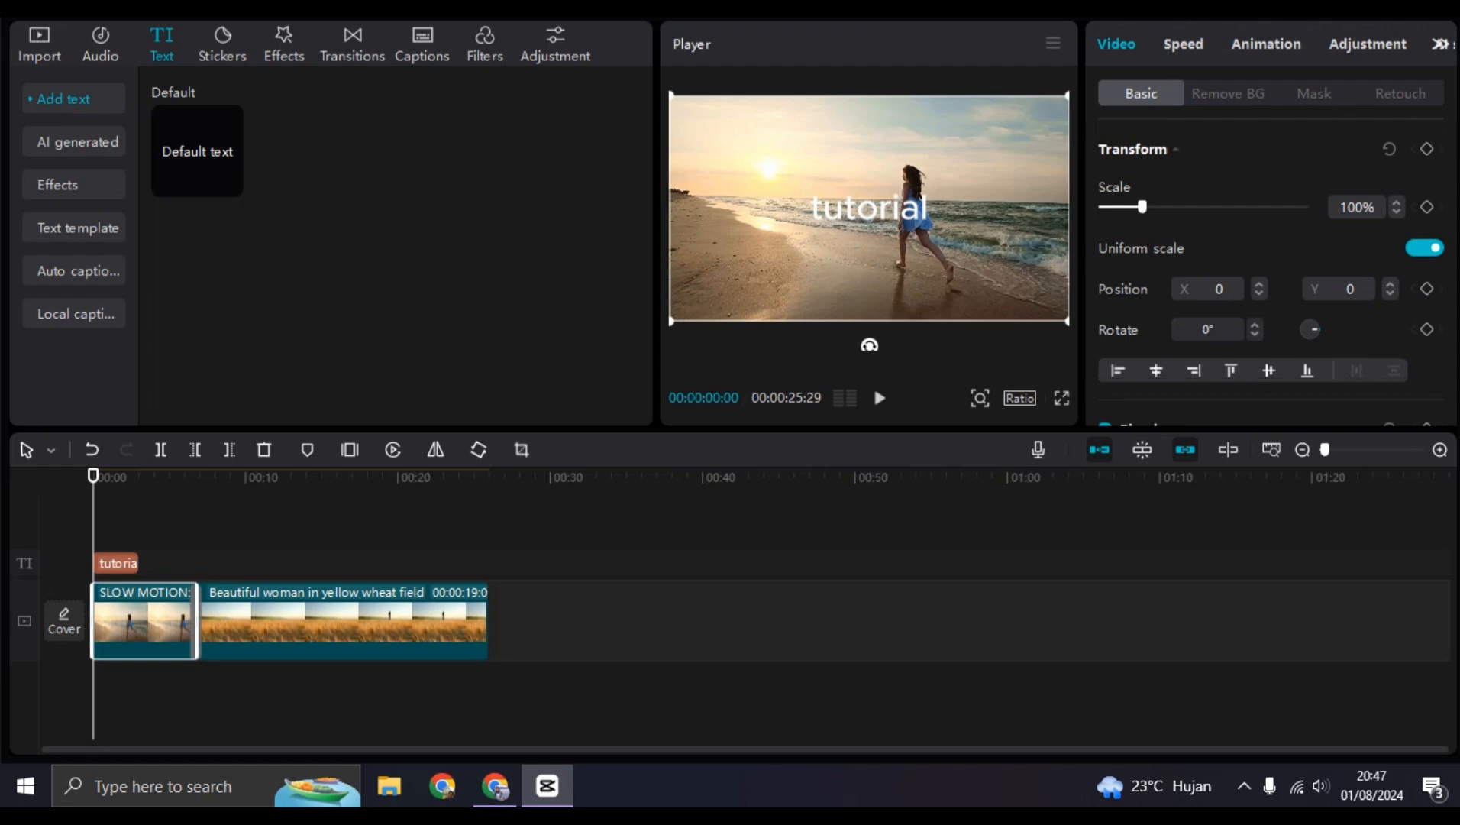
{"action": "left_click_drag", "start_coordinate": [93, 475], "coordinate": [198, 475]}
{"action": "left_click", "coordinate": [267, 622]}
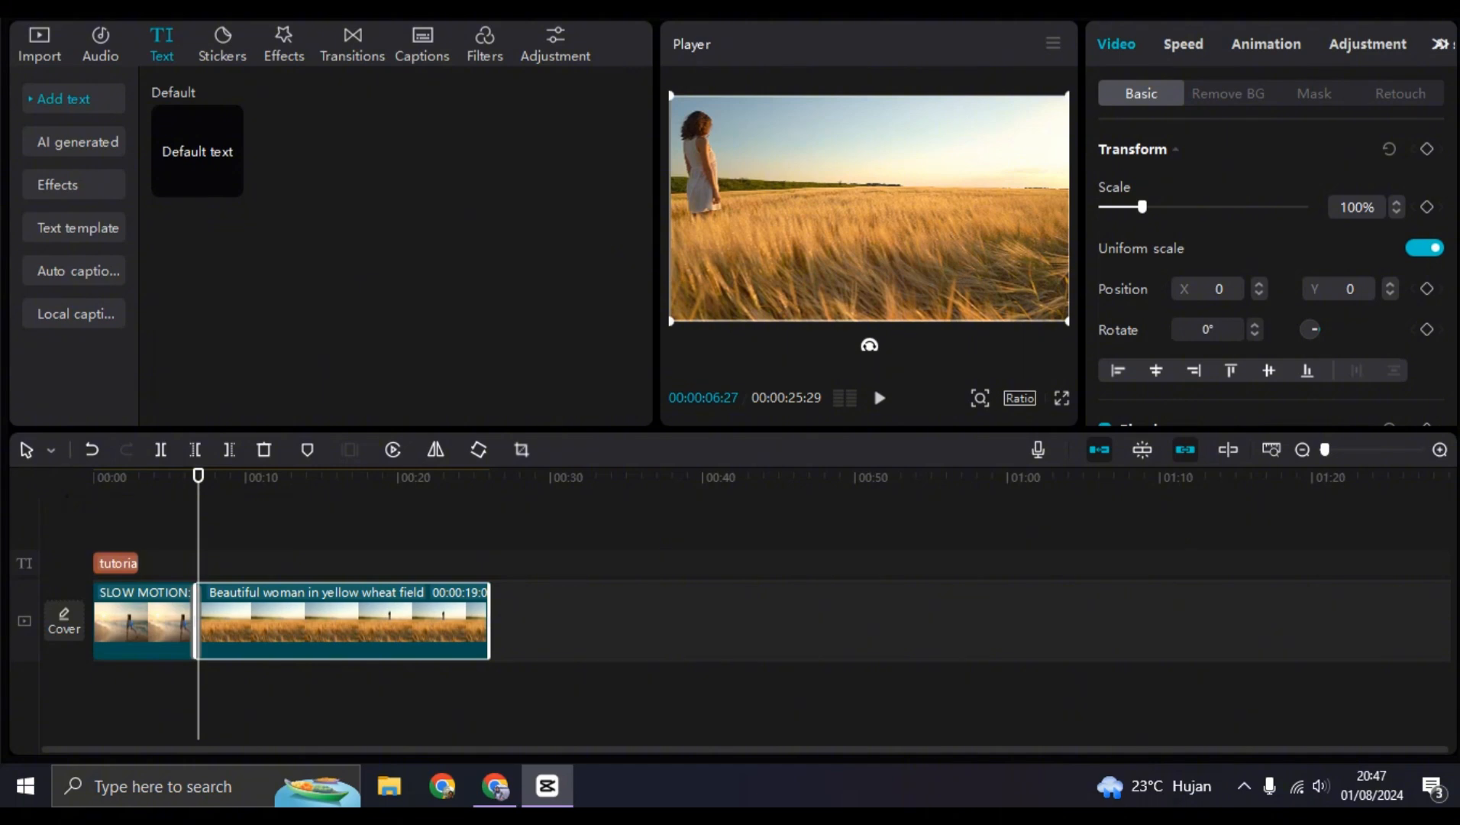
{"action": "left_click", "coordinate": [284, 44]}
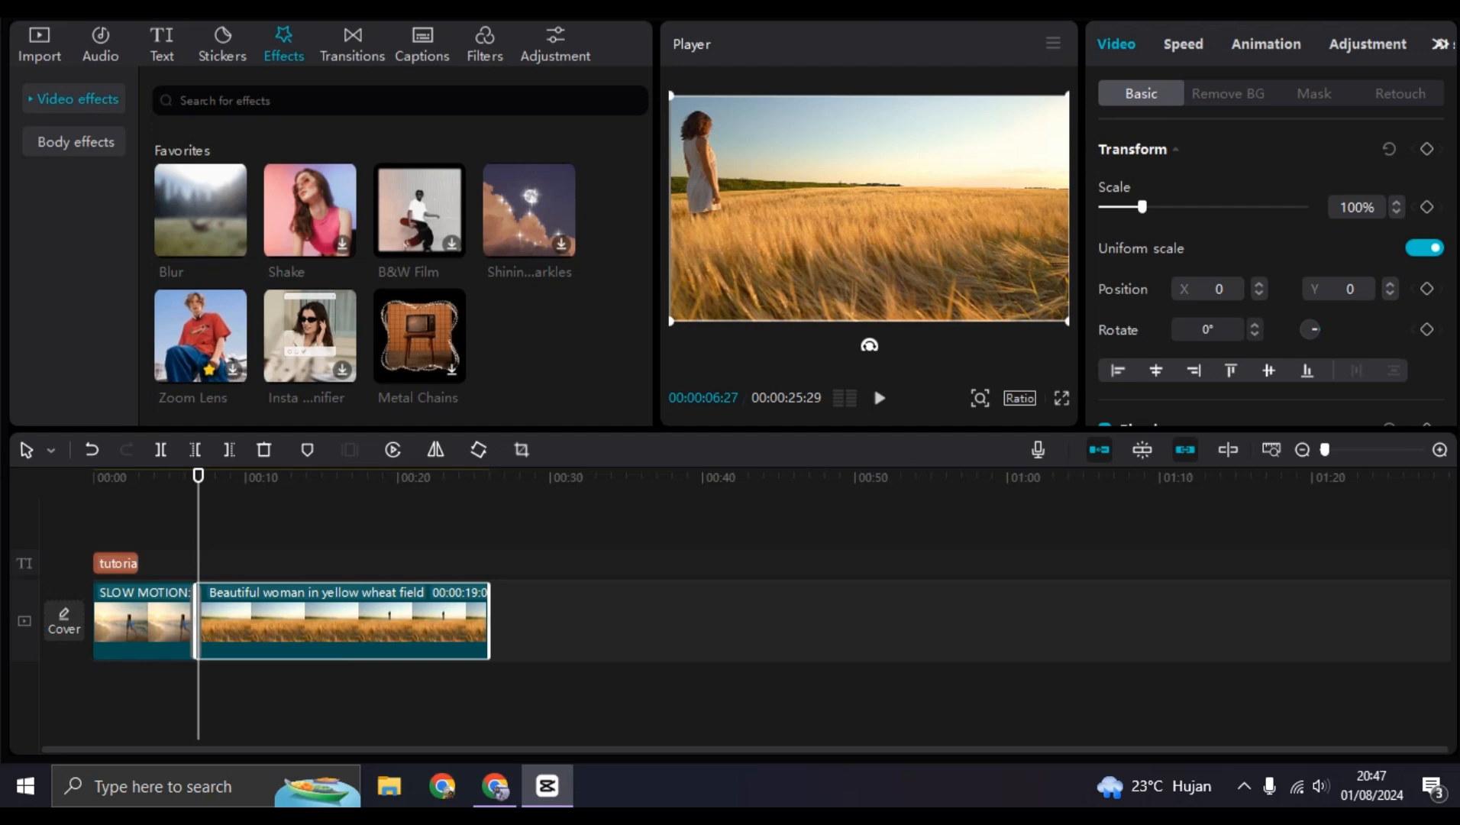
{"action": "left_click_drag", "start_coordinate": [201, 336], "coordinate": [220, 562]}
{"action": "key", "text": "space"}
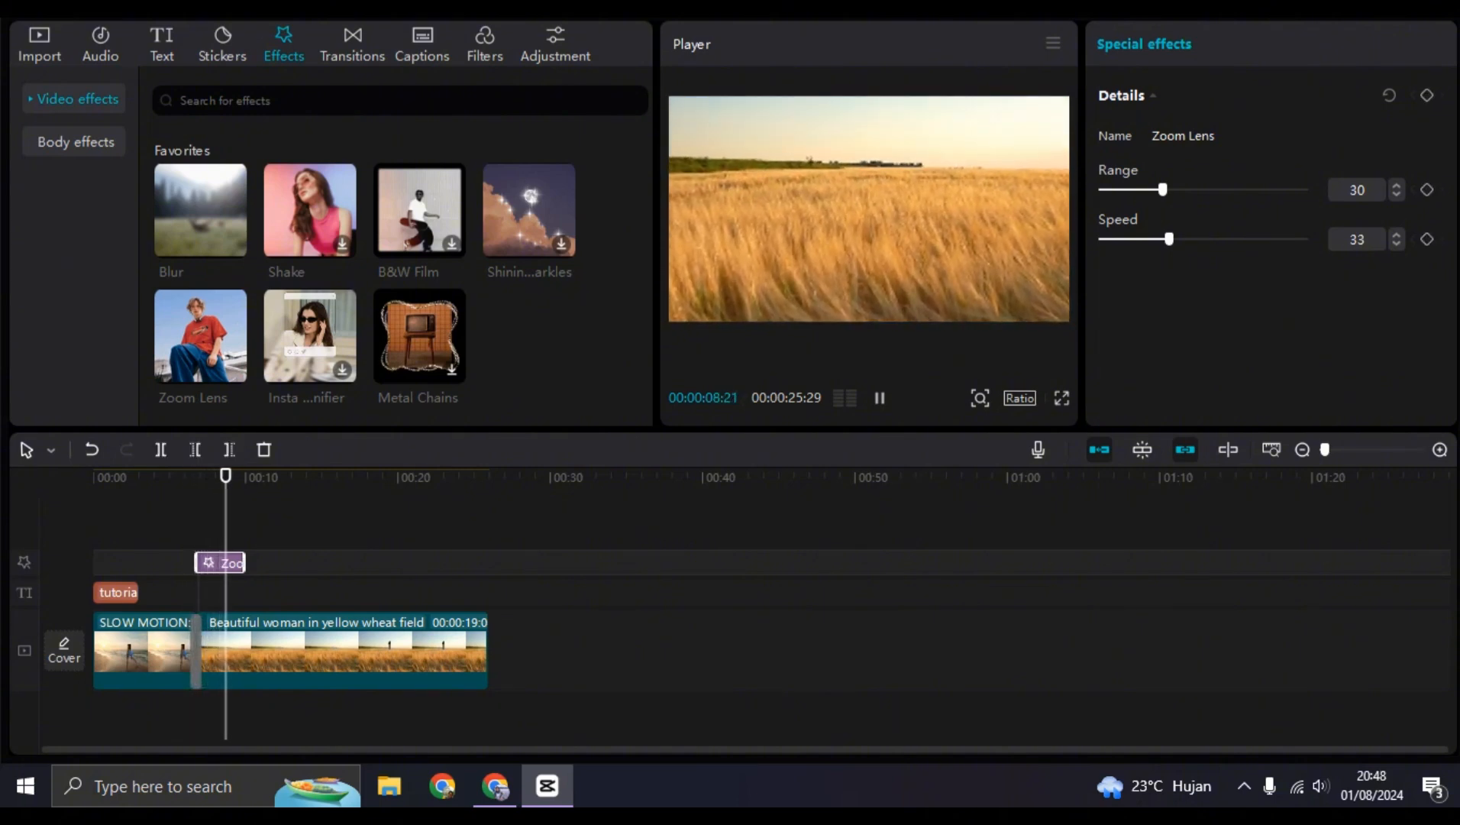
{"action": "key", "text": "space"}
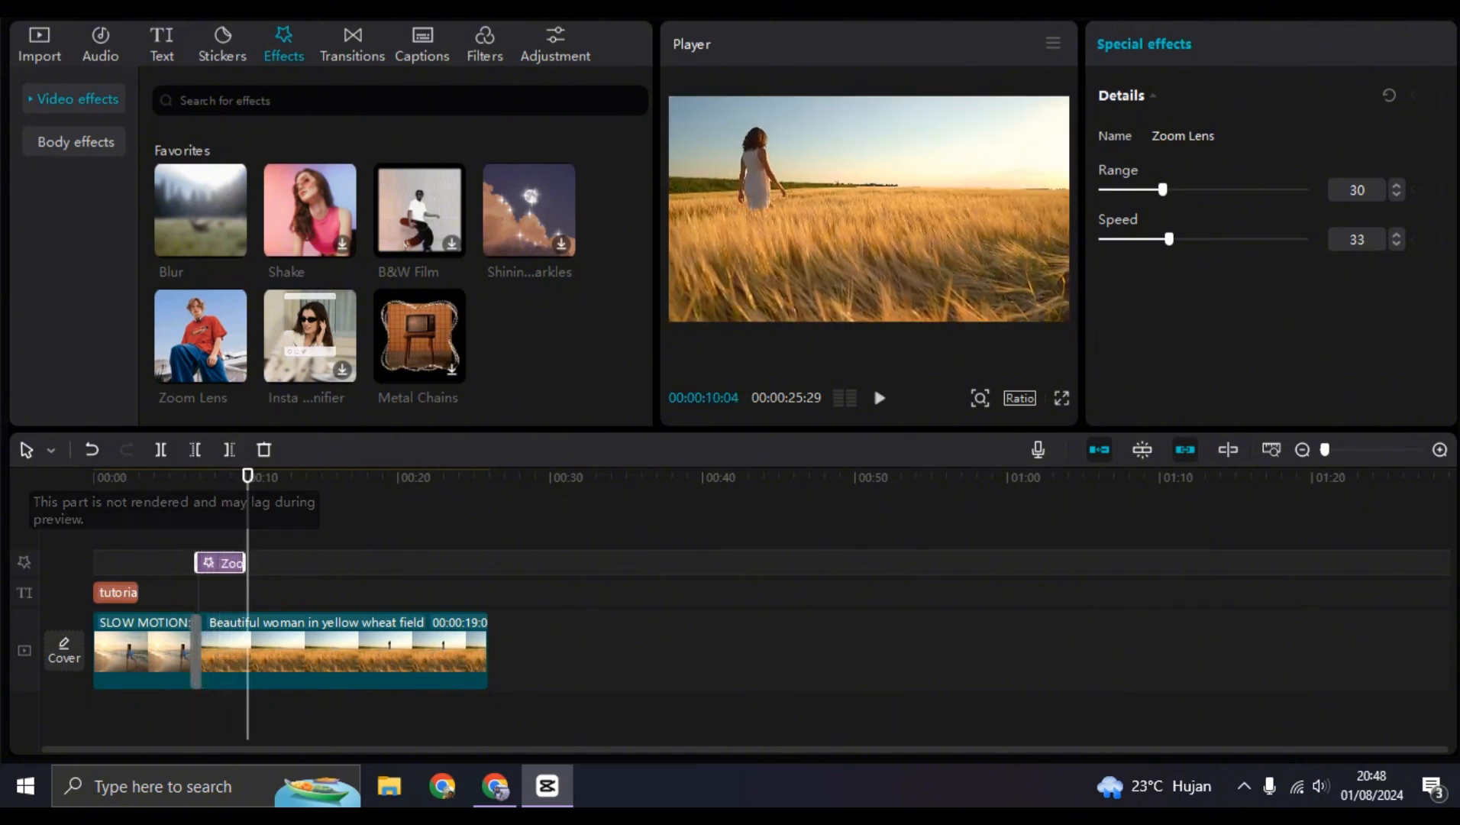
Step: Look through the audio sources: music, sound effects and audio extraction, ending on the Vlog music list
{"action": "left_click", "coordinate": [101, 44]}
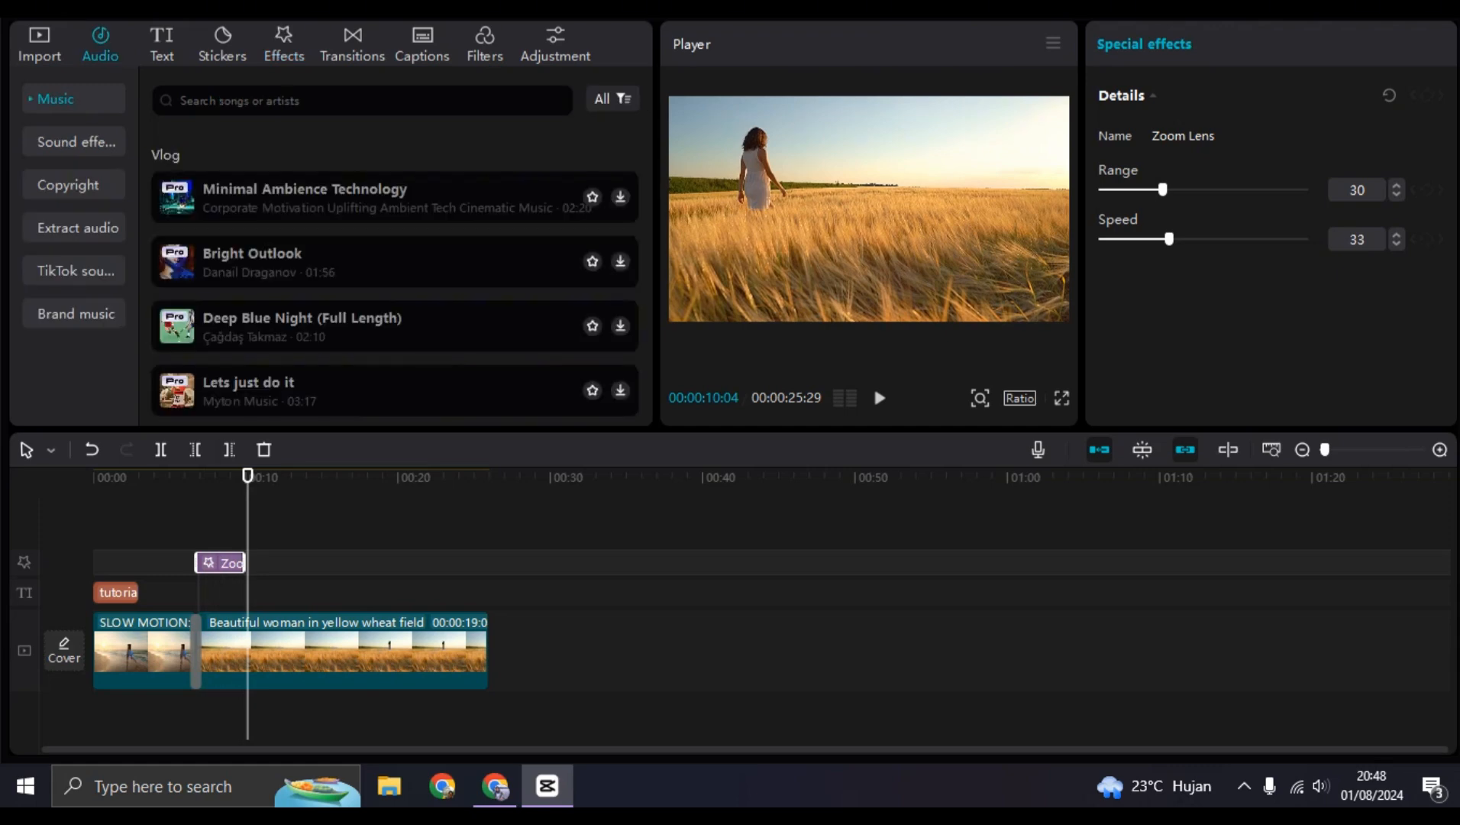
{"action": "left_click", "coordinate": [77, 141]}
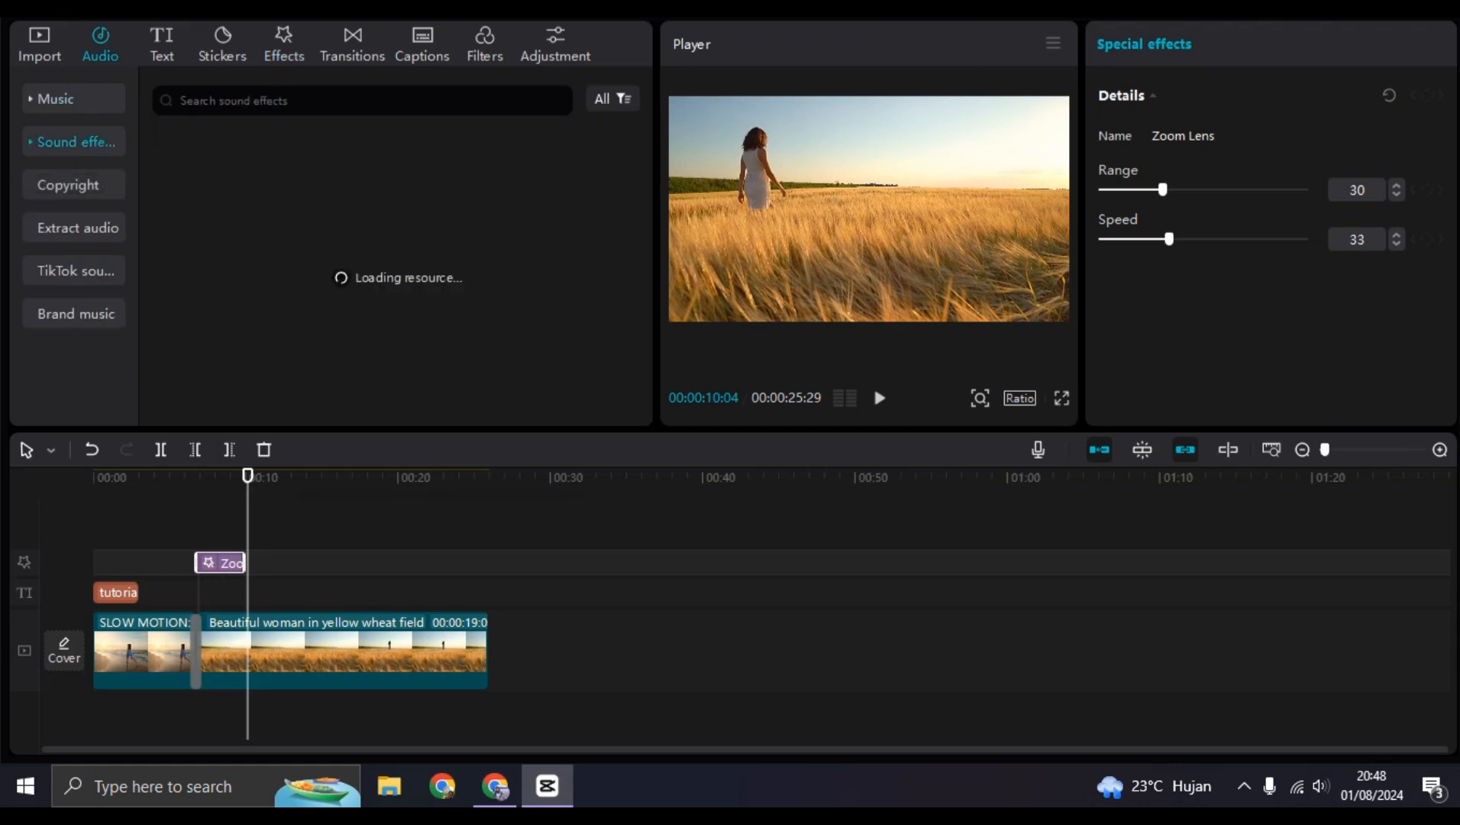
{"action": "left_click", "coordinate": [77, 227]}
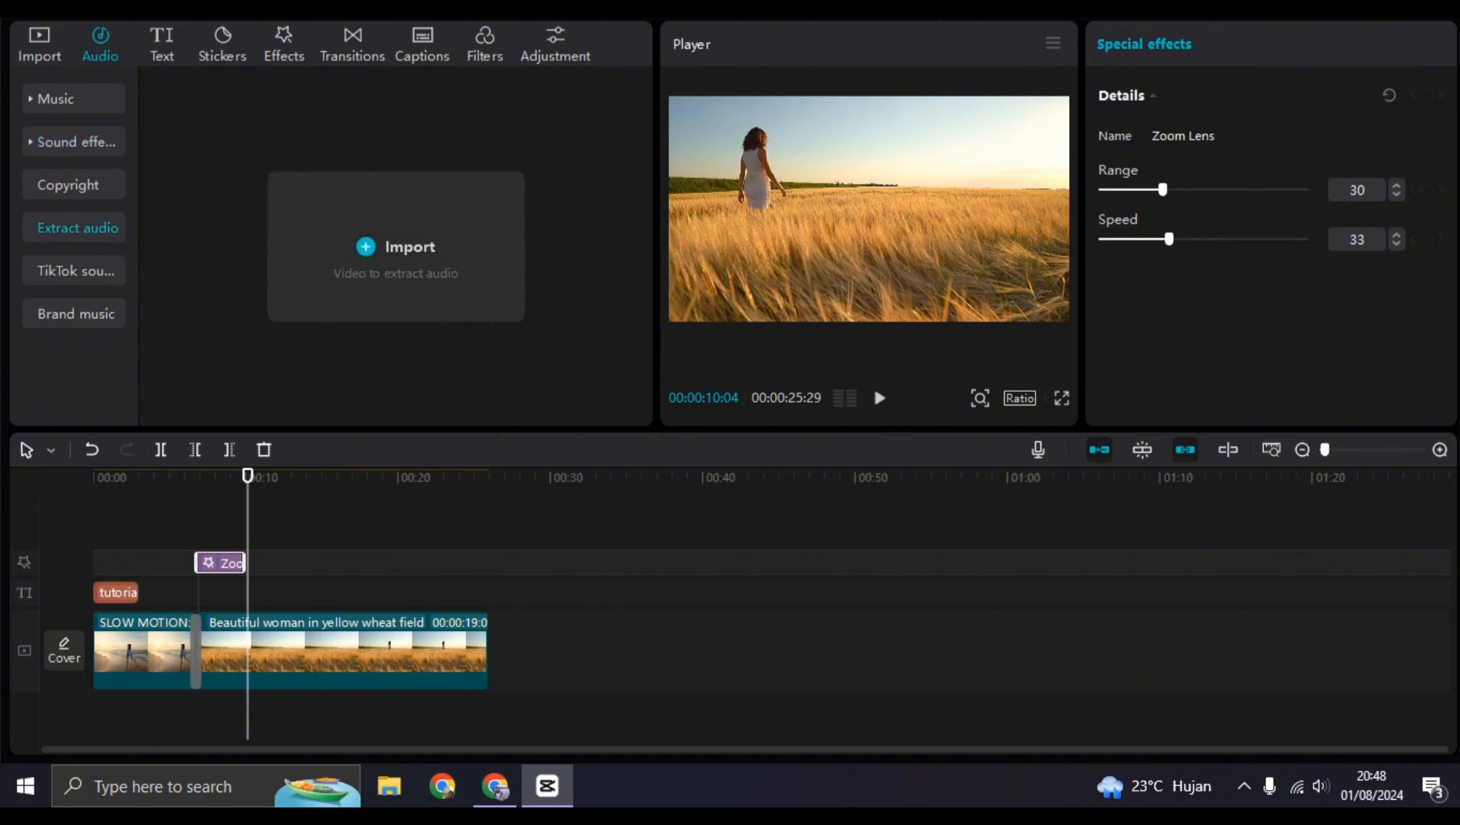
{"action": "left_click", "coordinate": [56, 99]}
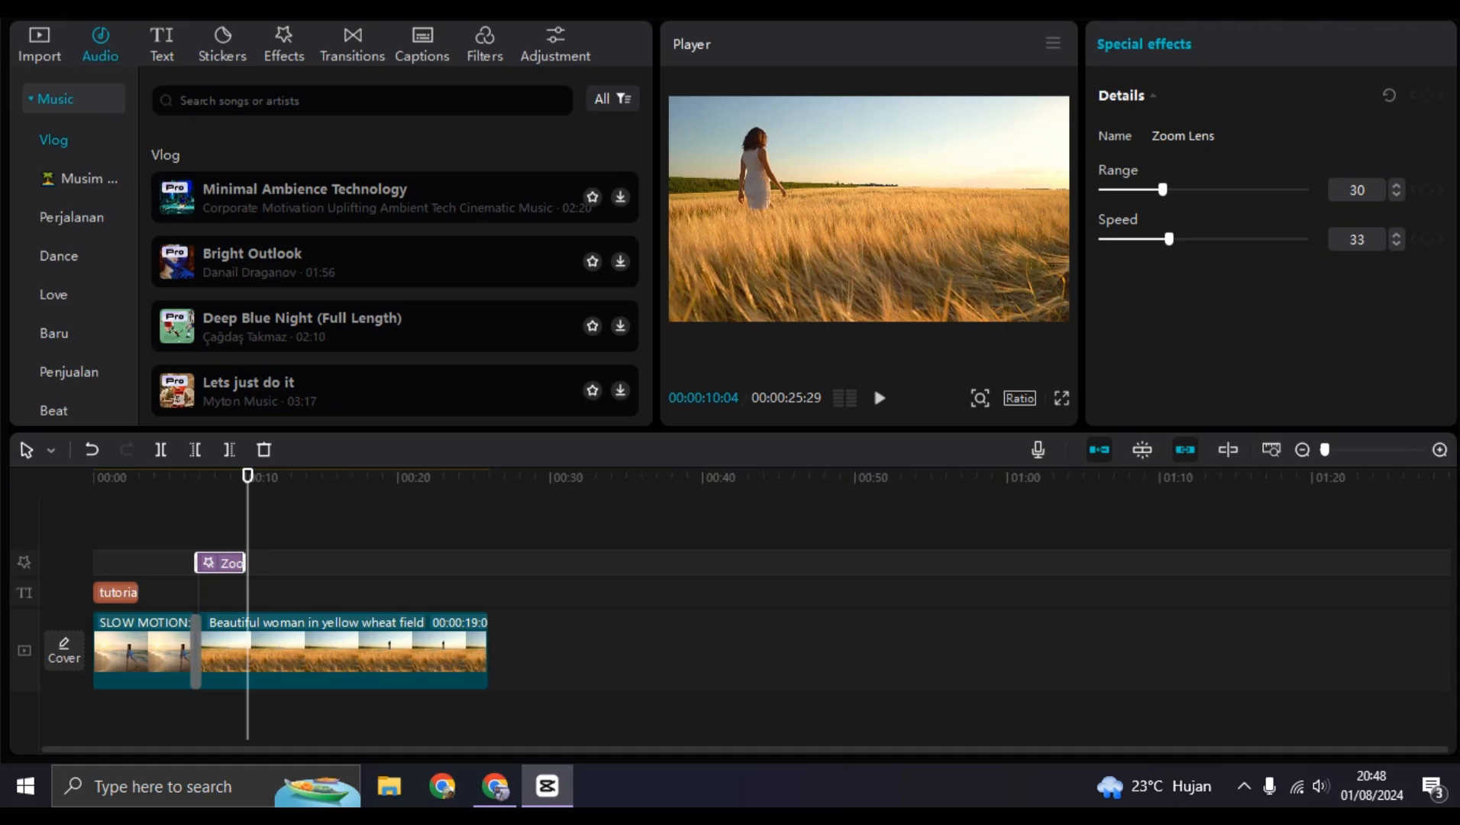
Step: Show the auto caption options and move the playhead back to 00:00:06:00, near the end of the beach clip
{"action": "left_click", "coordinate": [423, 45]}
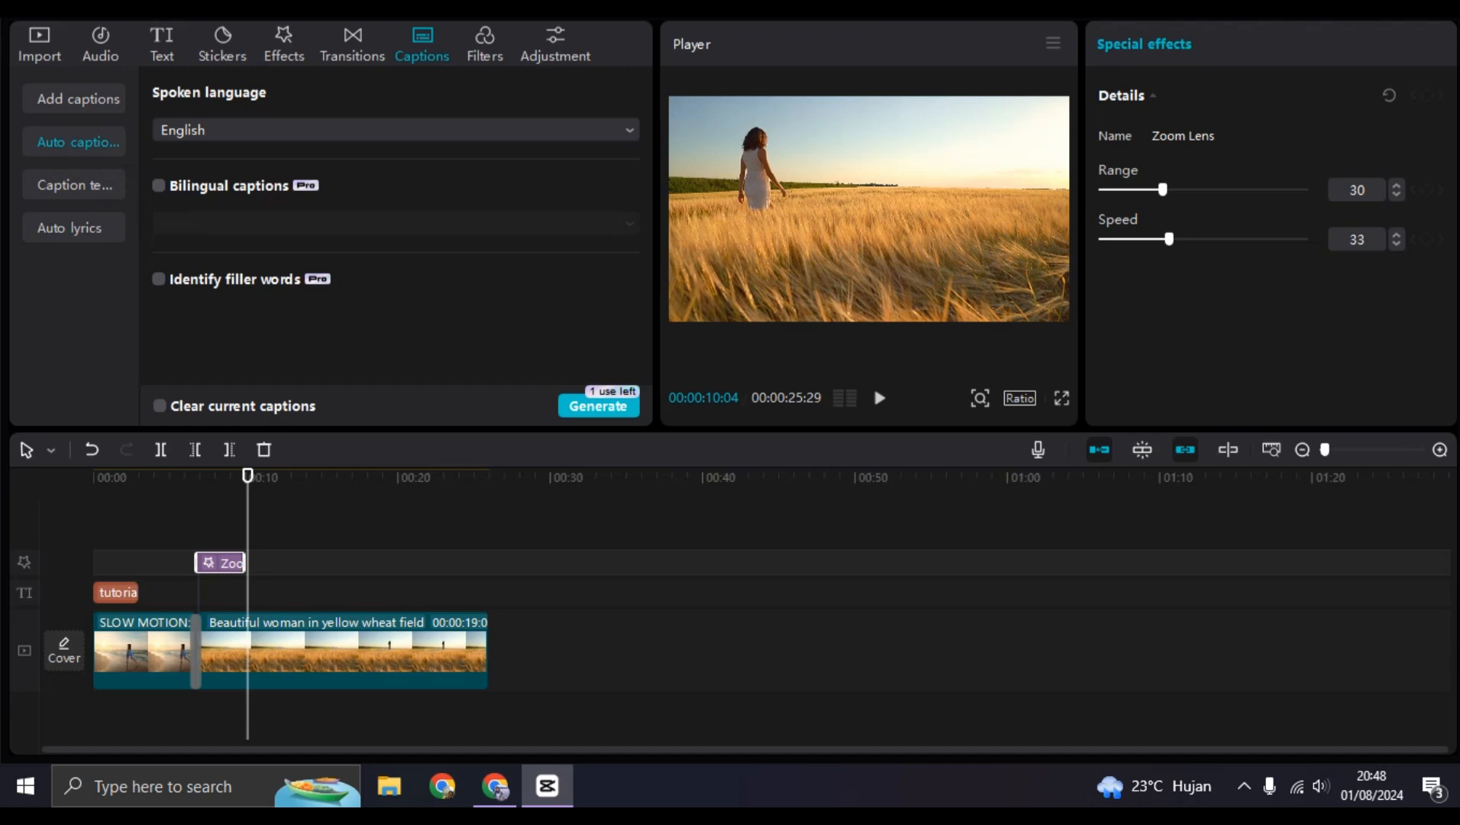
{"action": "left_click_drag", "start_coordinate": [247, 476], "coordinate": [184, 476]}
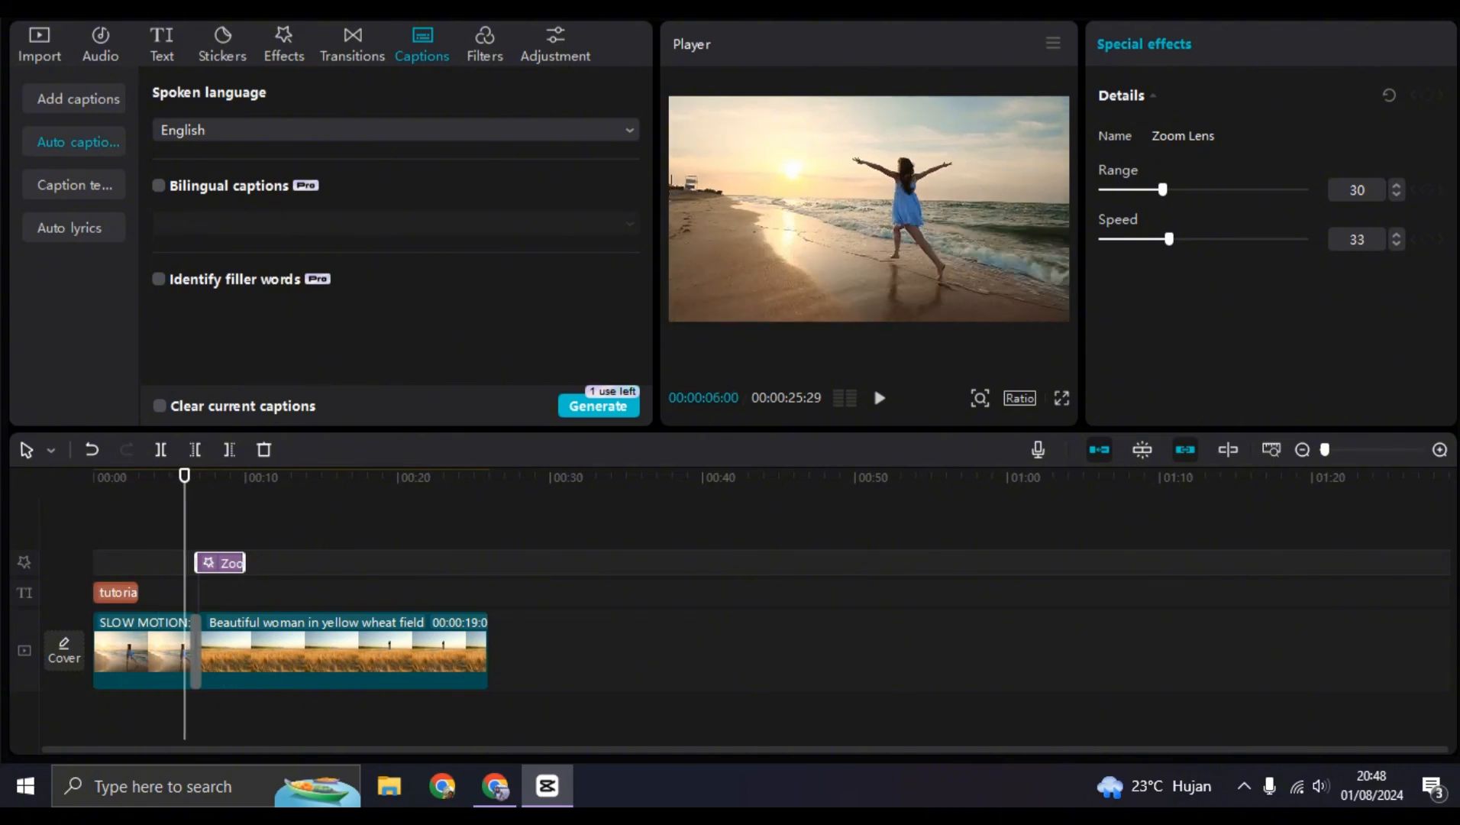